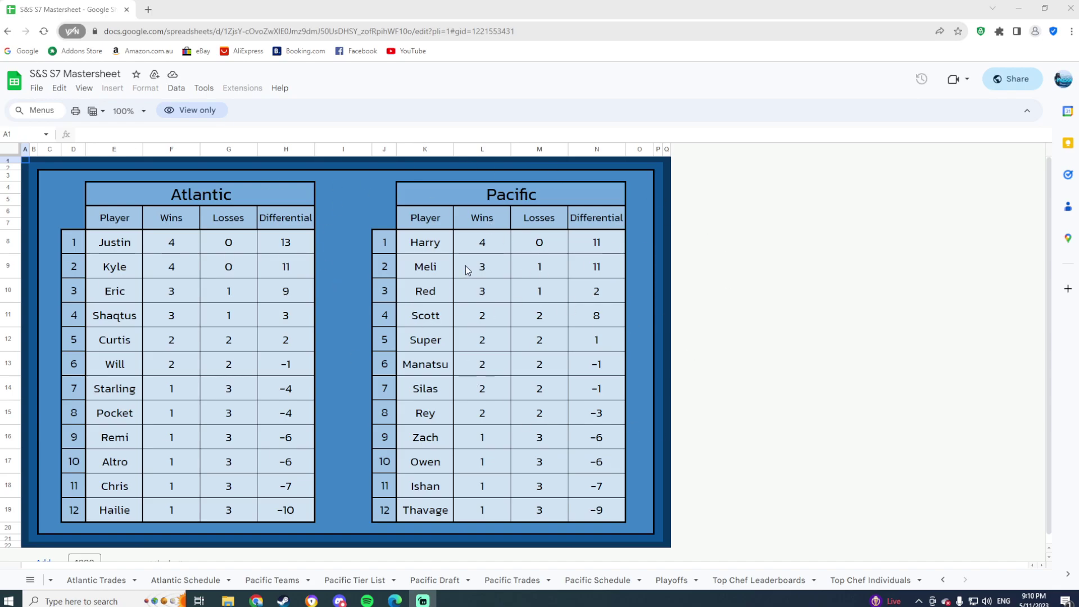
Step: Inspect Harry's standings row (differential 11) and Thavage's row: rank 12, 3 losses, -9 differential
click(435, 244)
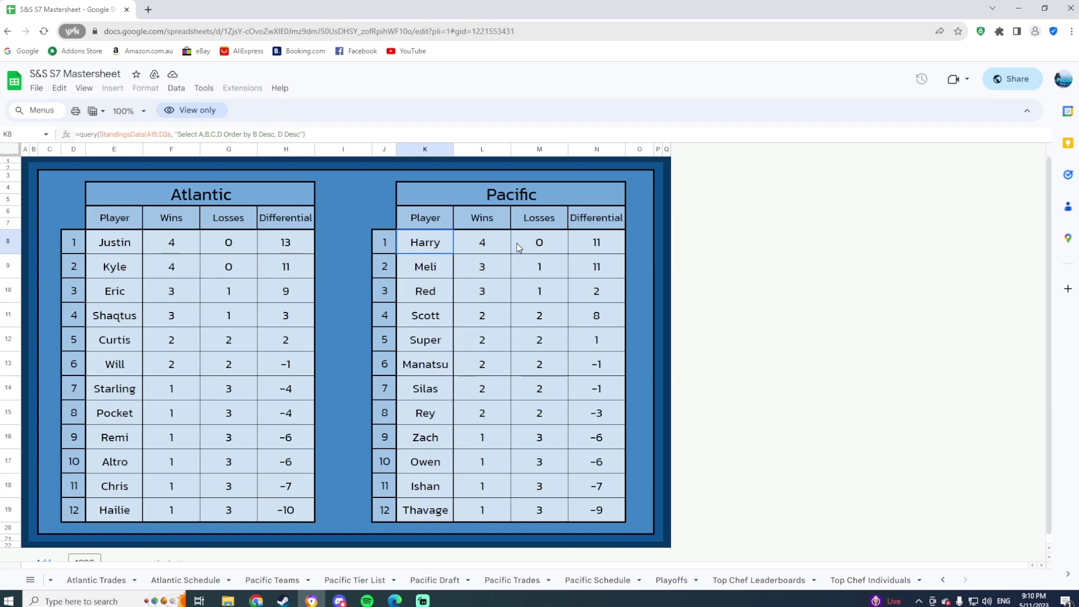
click(595, 241)
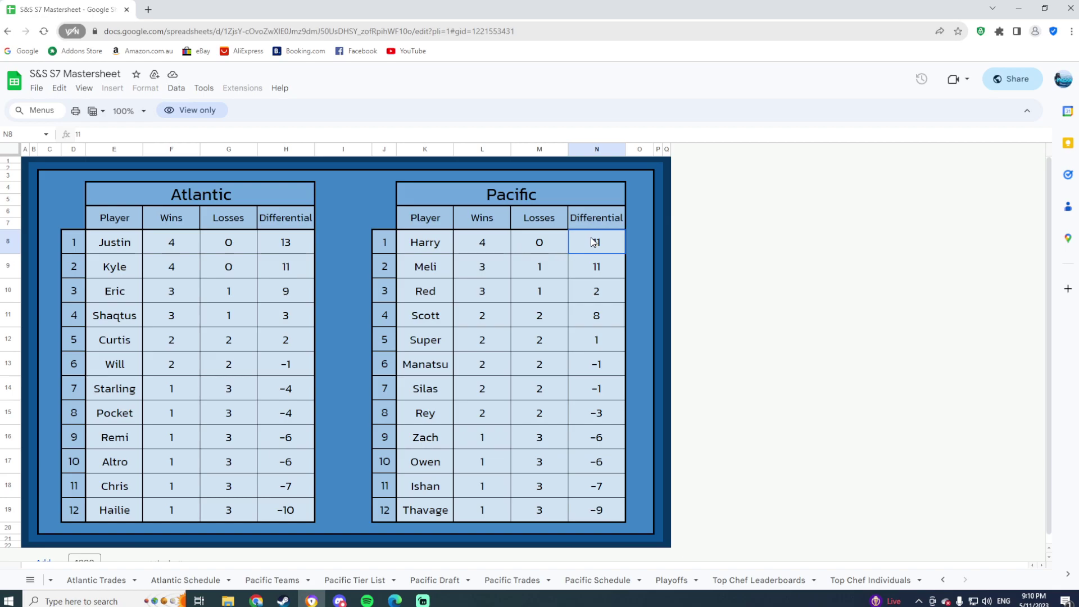
click(481, 508)
click(544, 511)
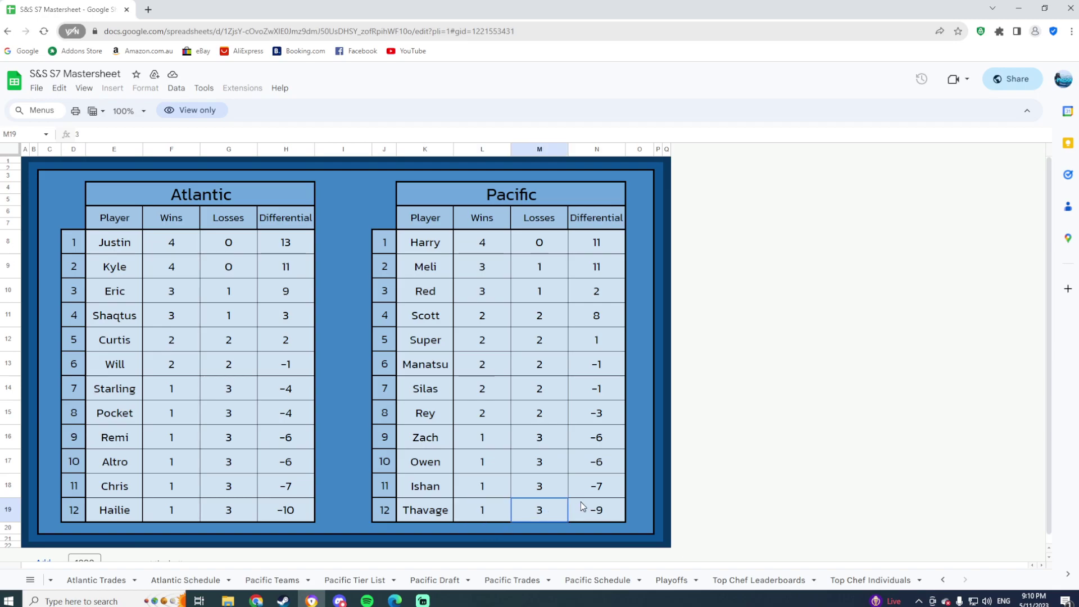
click(597, 516)
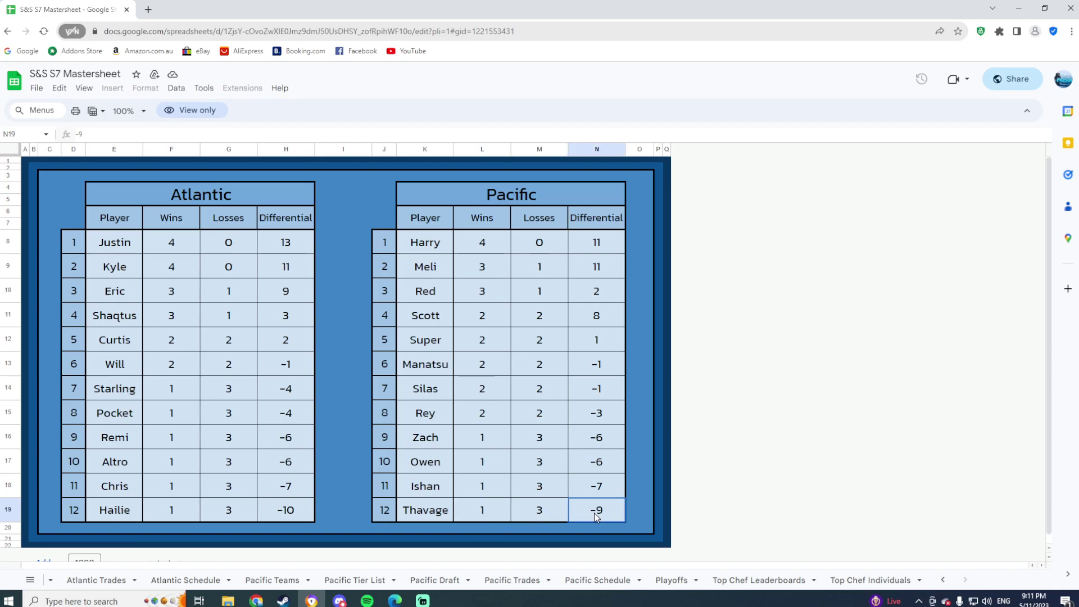
click(383, 514)
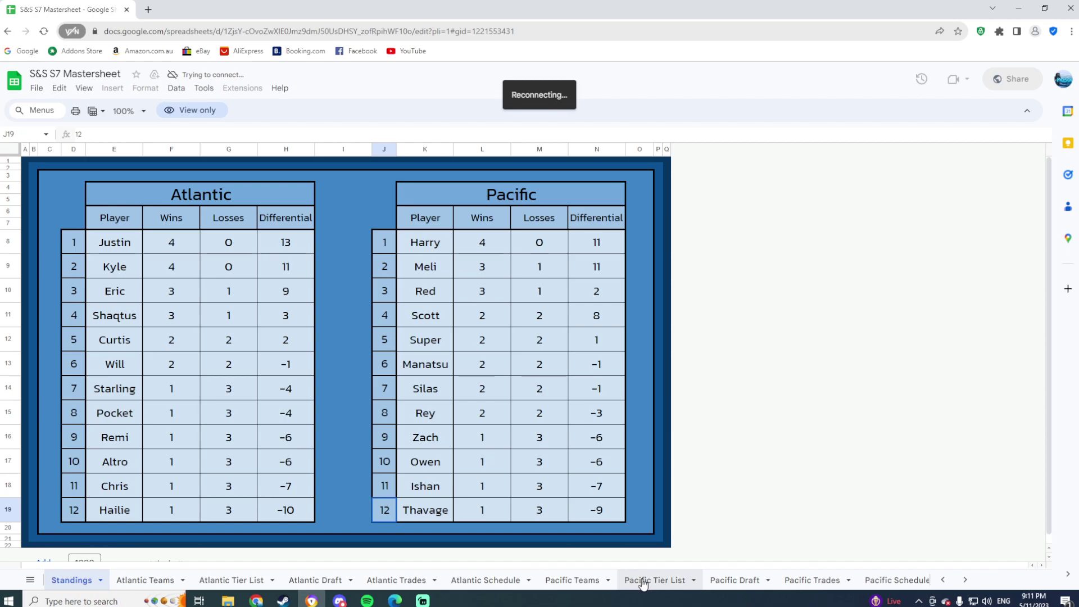
Step: Switch to the Pacific Teams sheet and reload the page so the rosters load
click(561, 584)
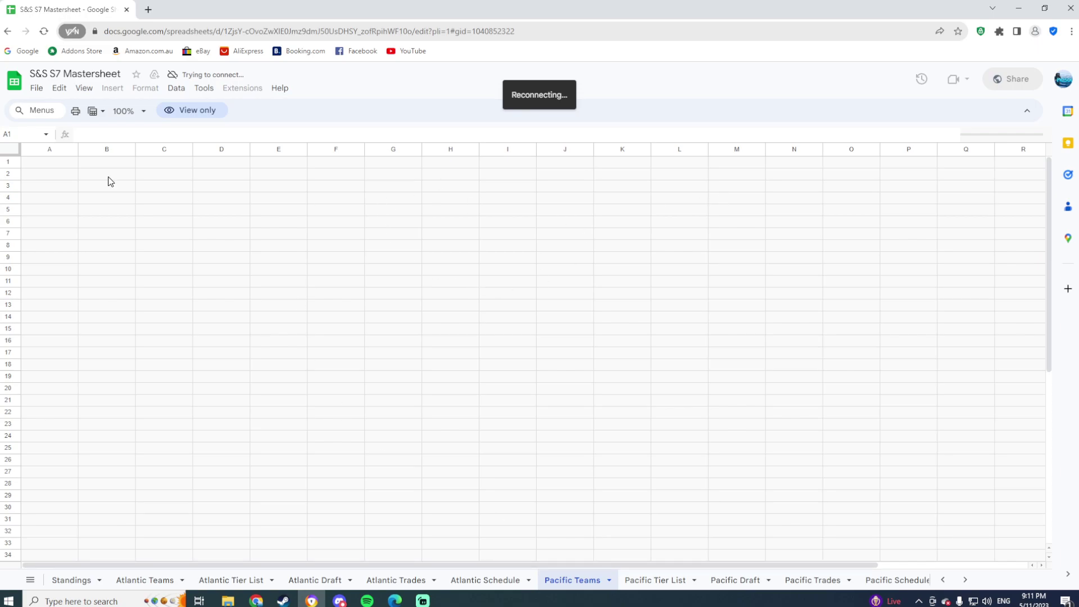
click(44, 31)
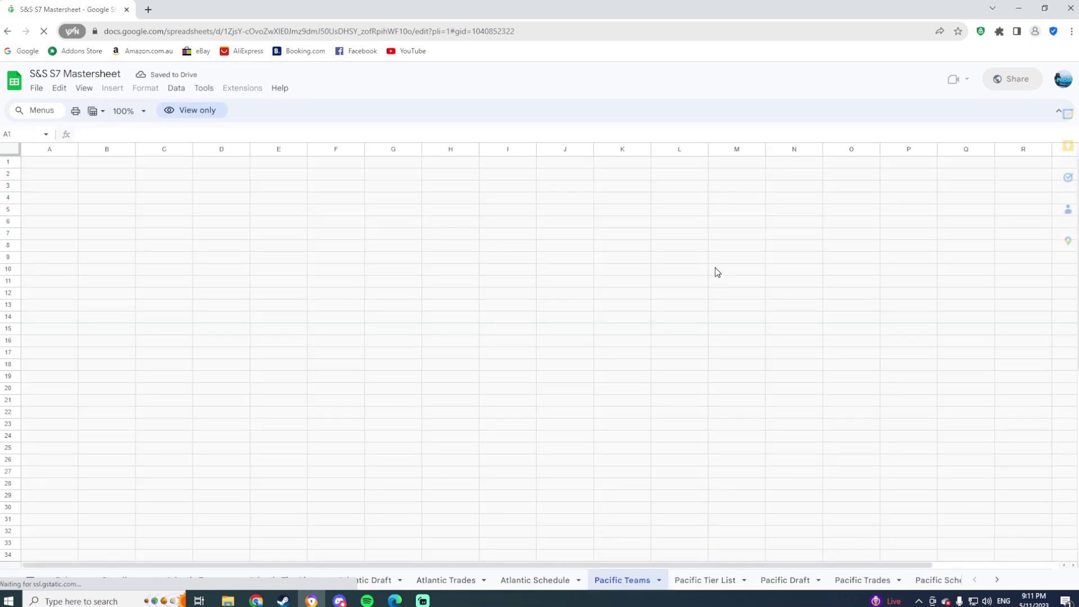
scroll(715, 275, down, 5)
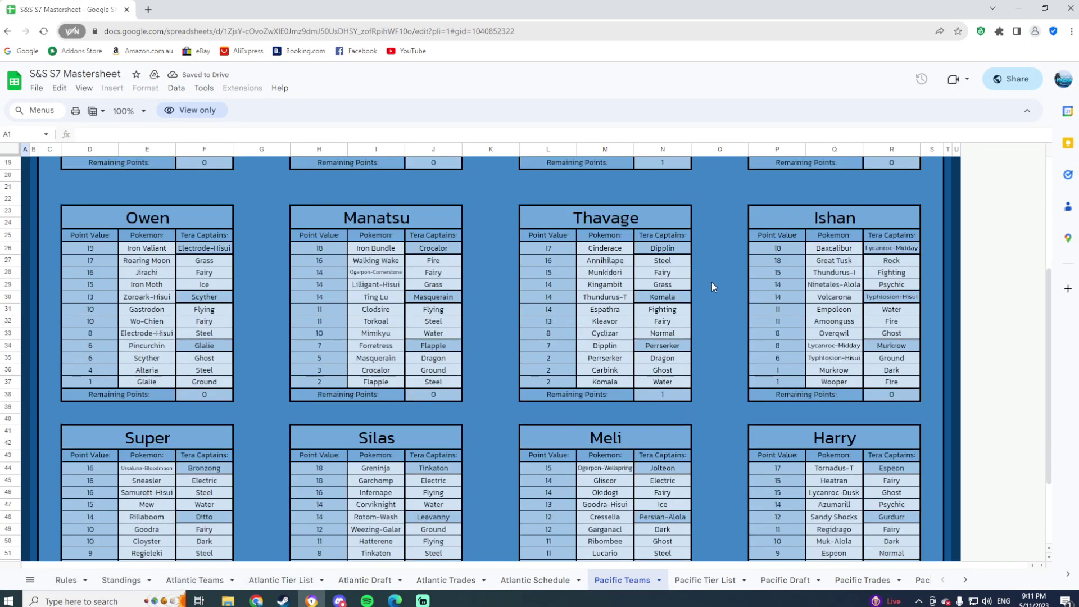
scroll(714, 282, up, 2)
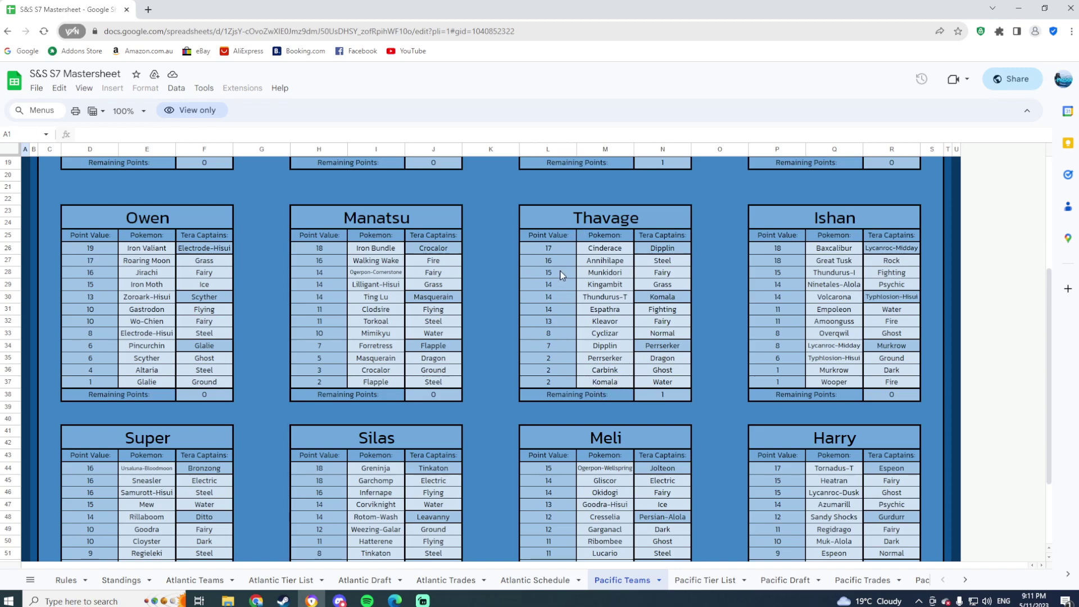
Step: Review Thavage's roster: Annihilape, Kingambit, Cyclizar, Kleavor, Dipplin and Carbink
click(605, 260)
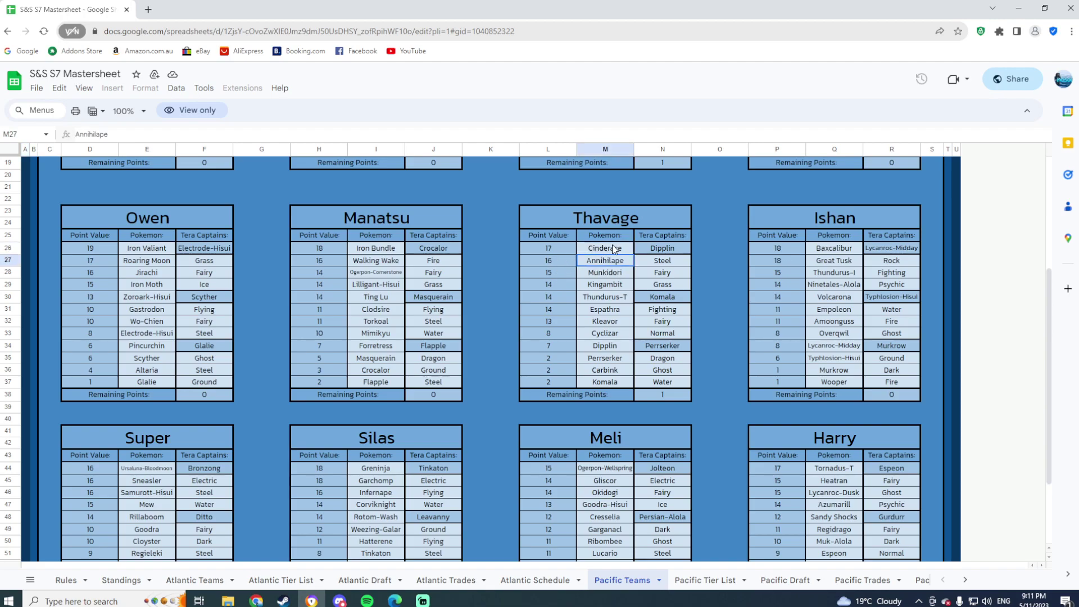
click(607, 288)
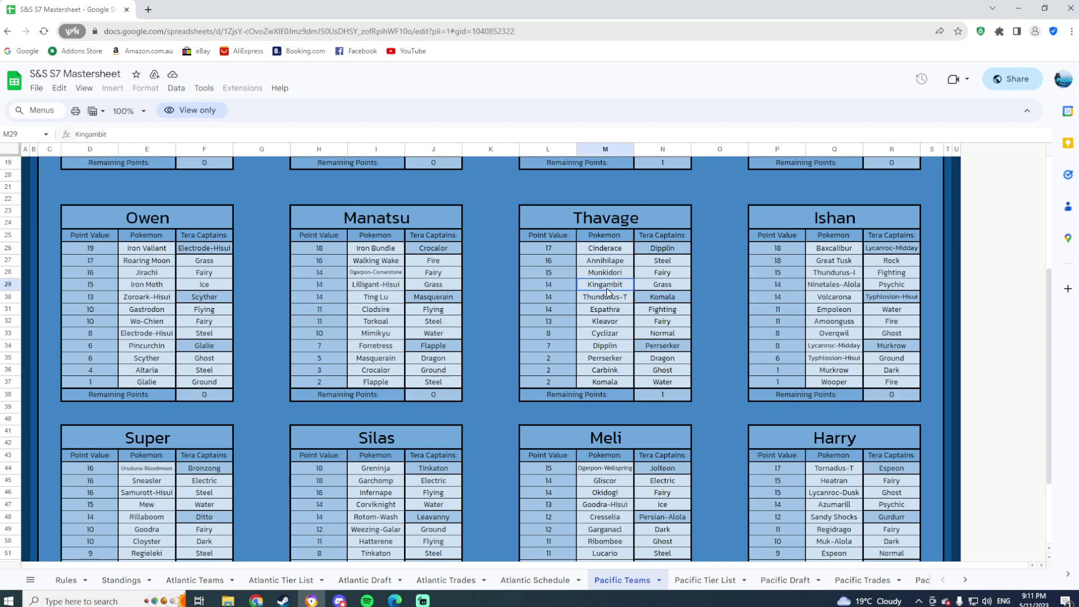
click(616, 333)
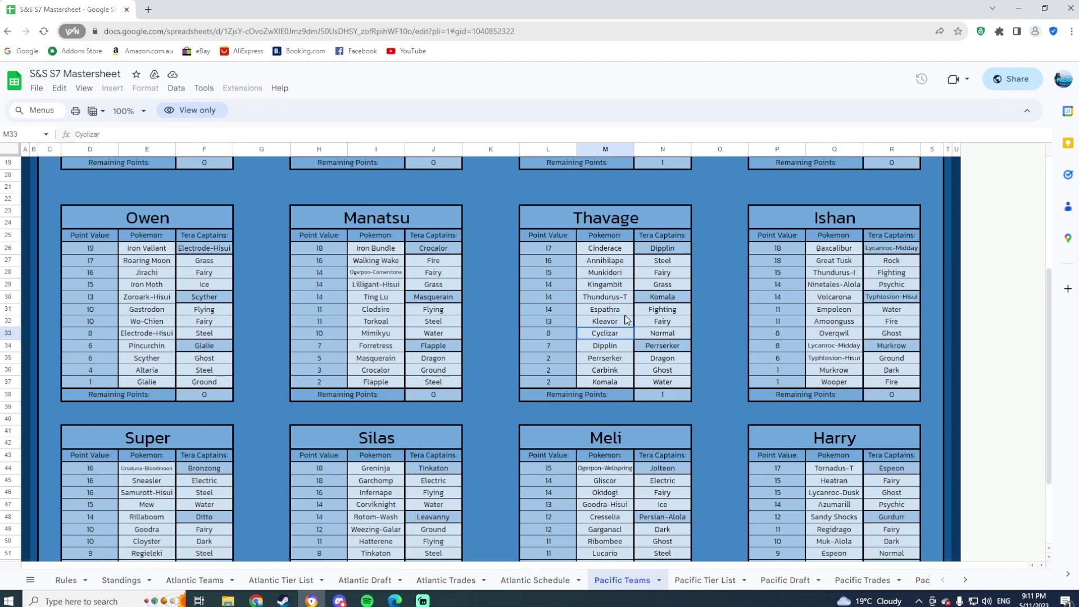
click(616, 326)
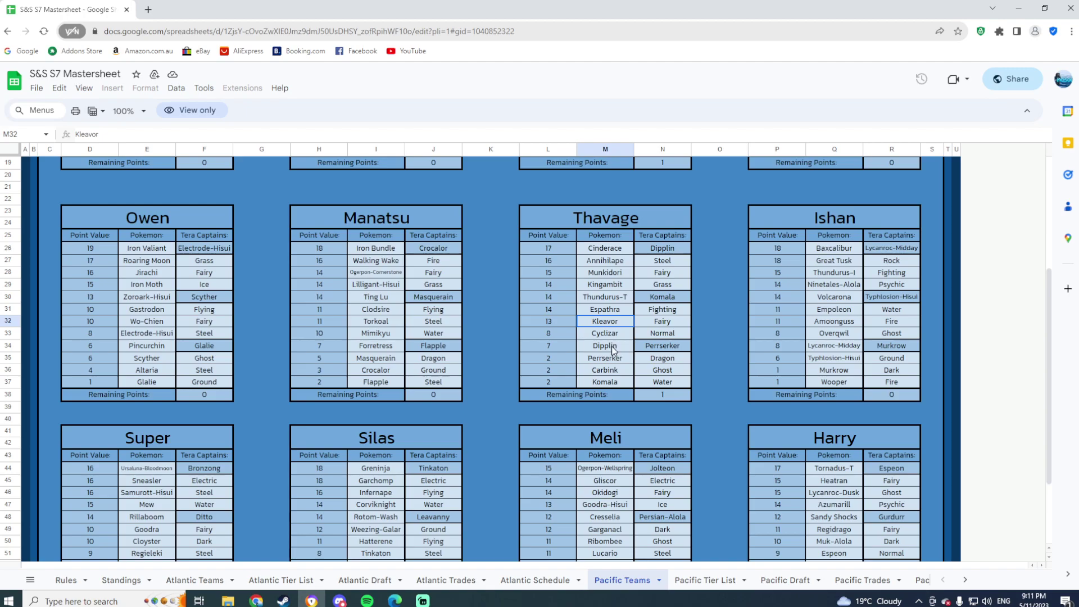
click(611, 348)
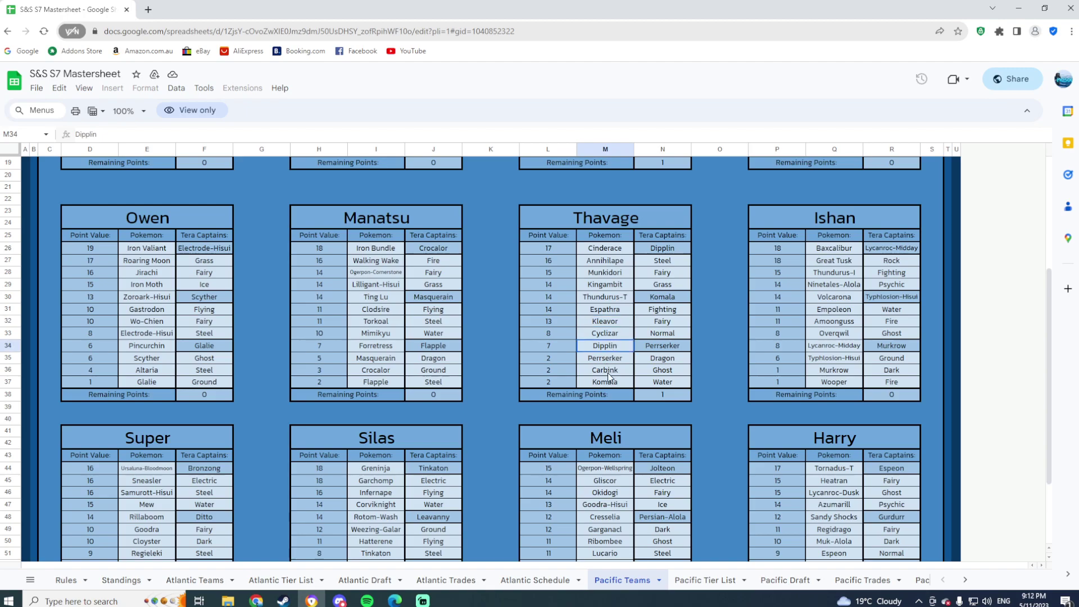
click(612, 370)
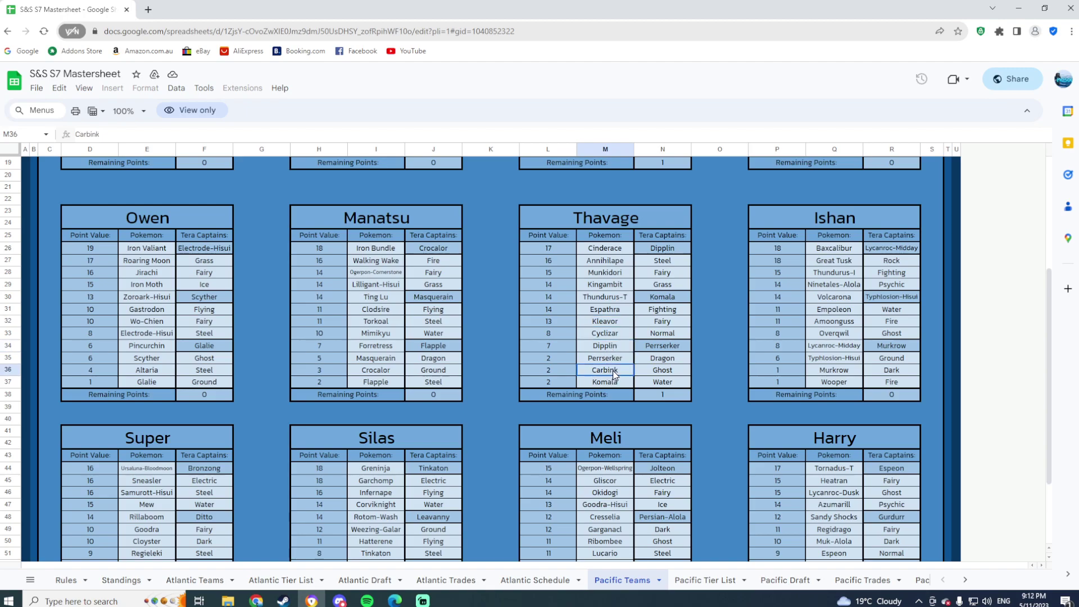
scroll(613, 370, down, 3)
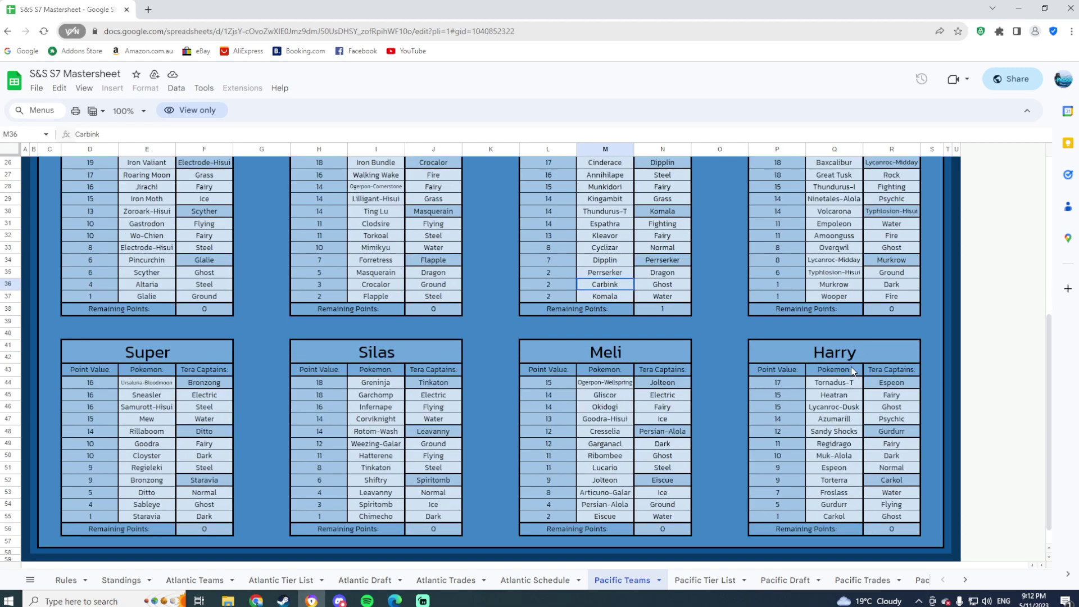
scroll(562, 356, up, 5)
scroll(563, 356, up, 2)
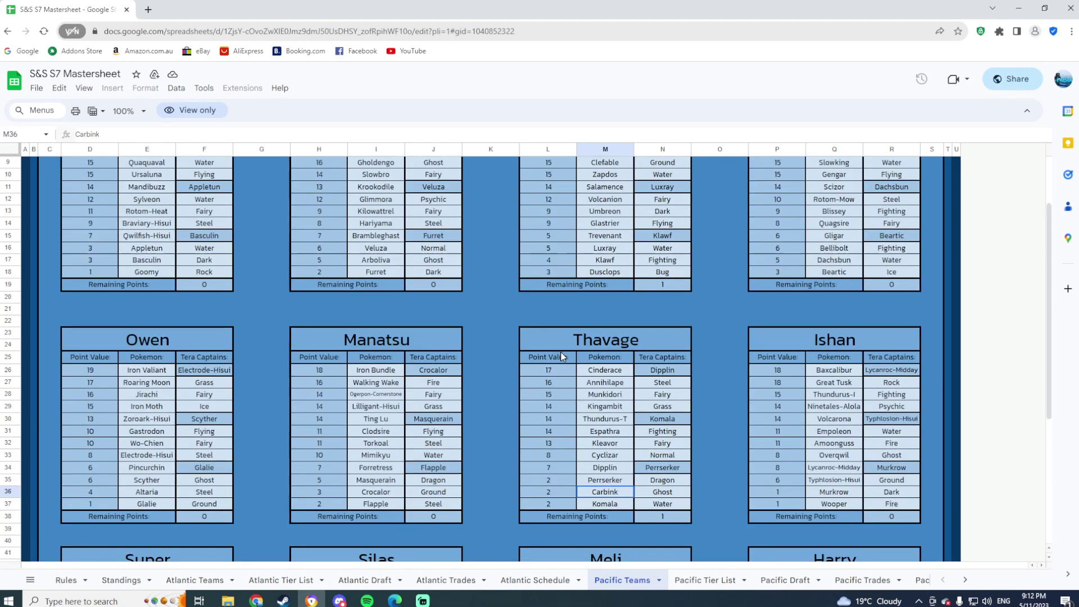
scroll(562, 356, down, 3)
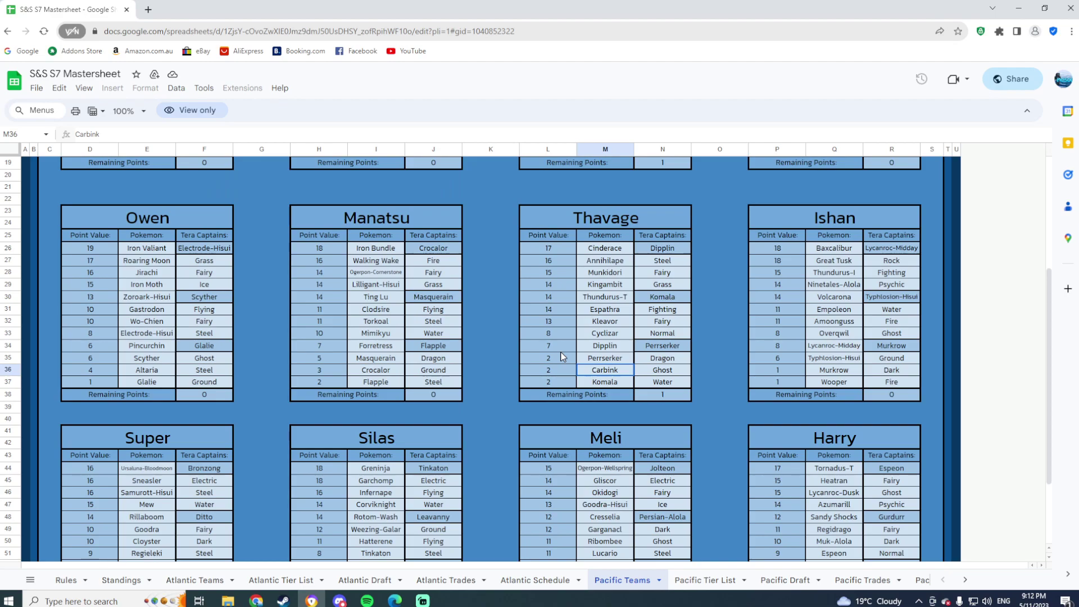
scroll(562, 356, down, 1)
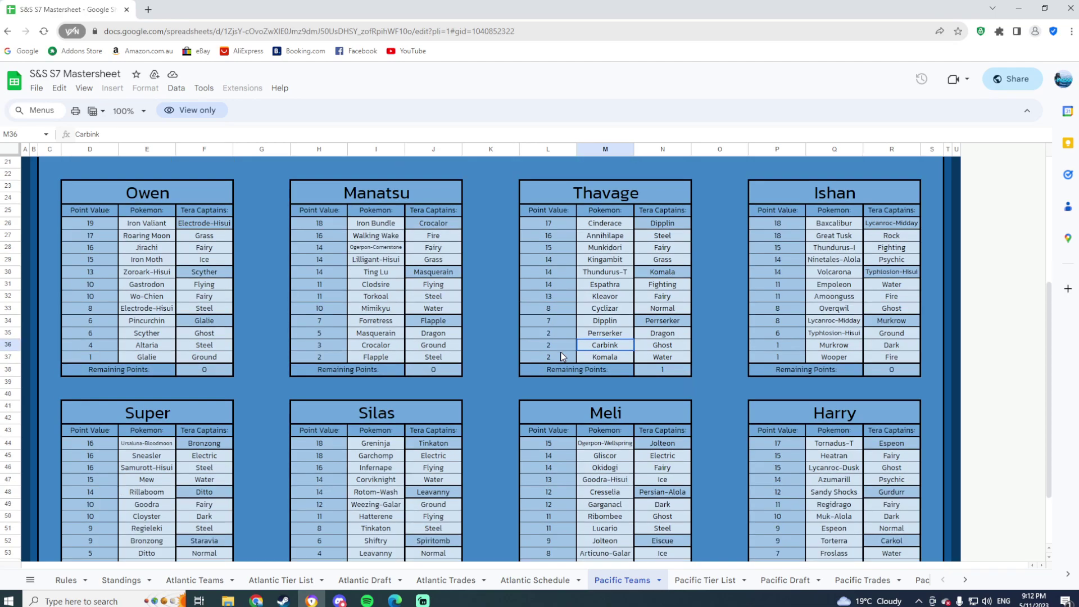
scroll(563, 357, down, 1)
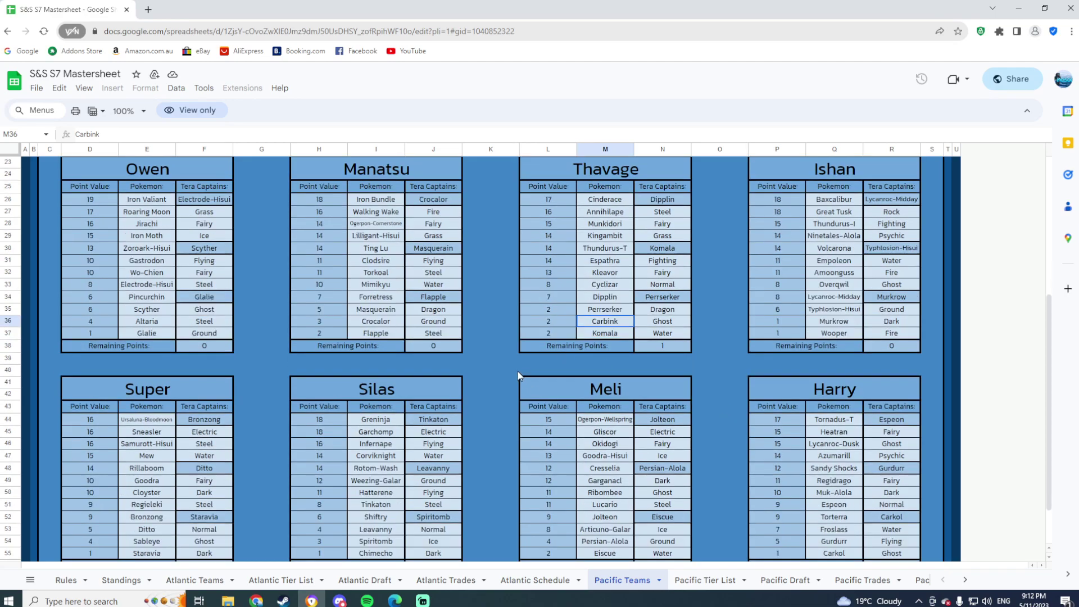
scroll(518, 372, up, 3)
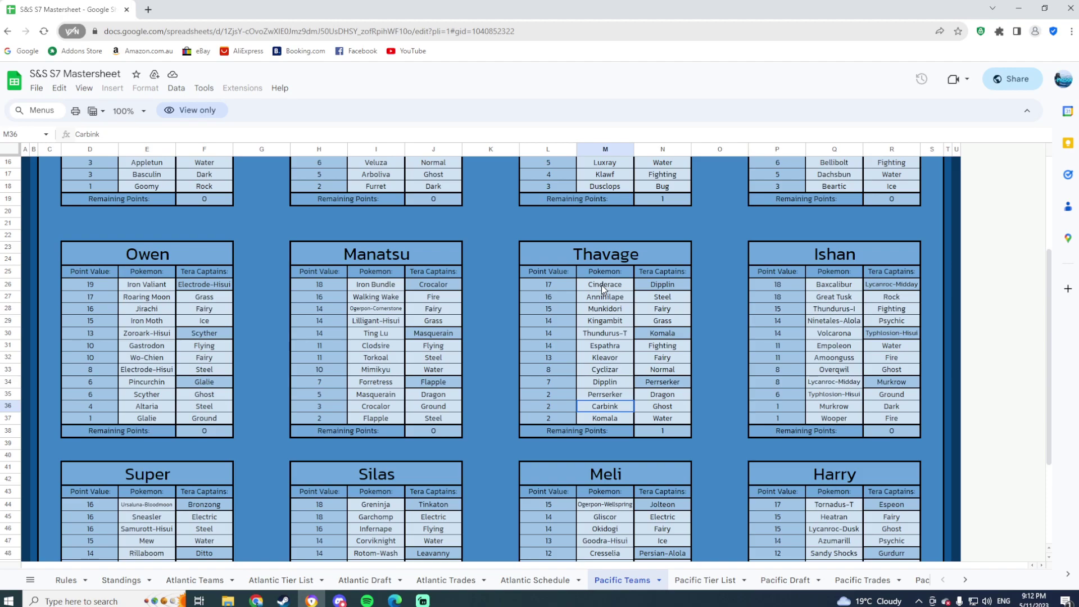
scroll(760, 310, down, 2)
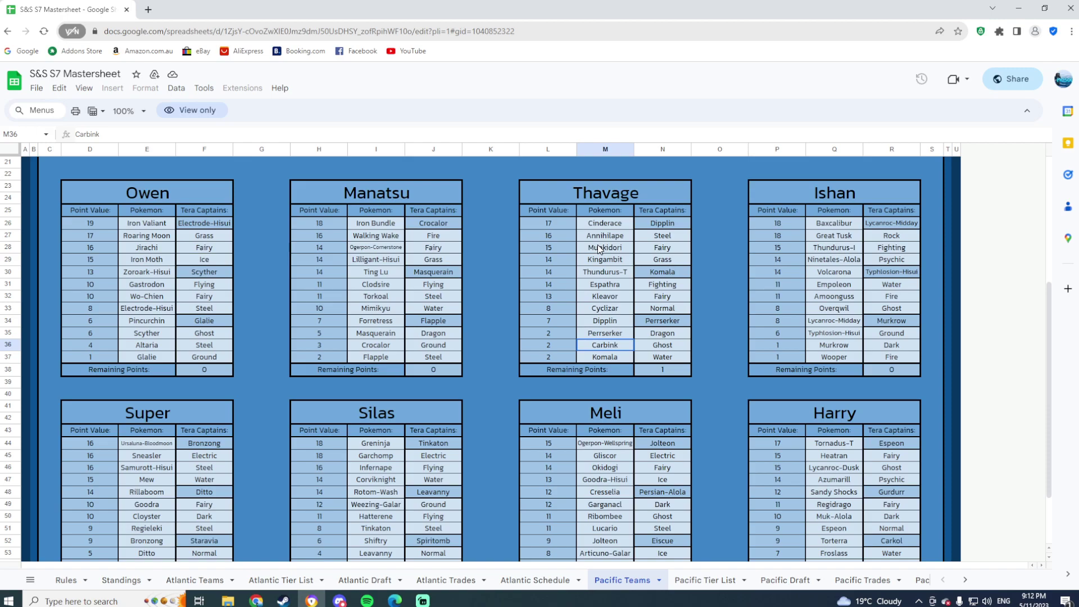
click(614, 236)
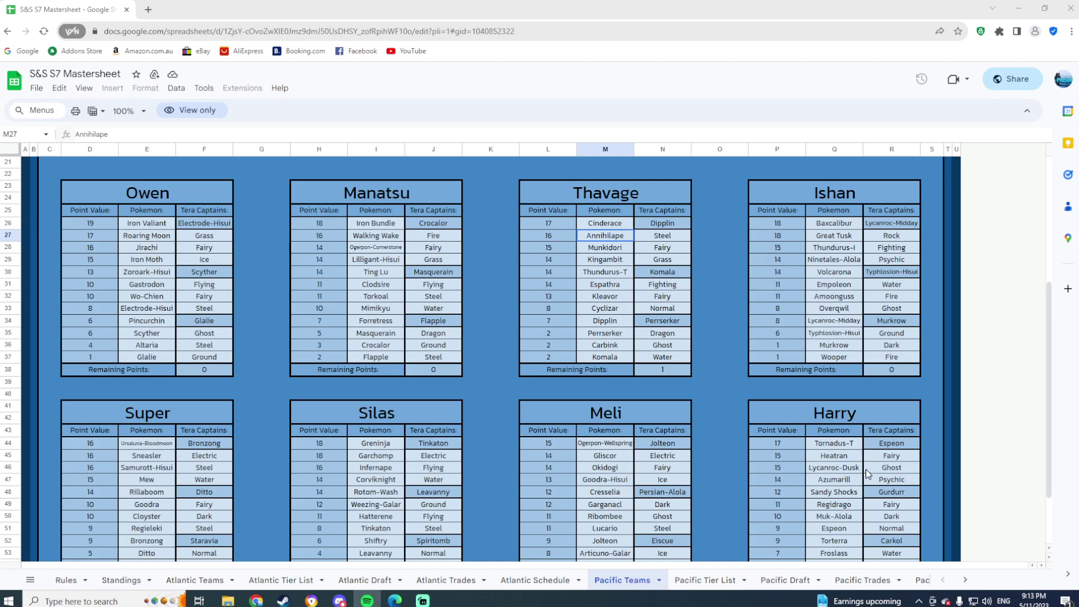
click(986, 601)
key(Down)
key(Down)
key(Down)
key(Down)
key(Down)
key(Down)
key(Down)
key(Down)
key(Down)
key(Down)
key(Down)
key(Down)
key(Down)
key(Down)
key(Down)
key(Down)
key(Down)
key(Down)
key(Down)
key(Down)
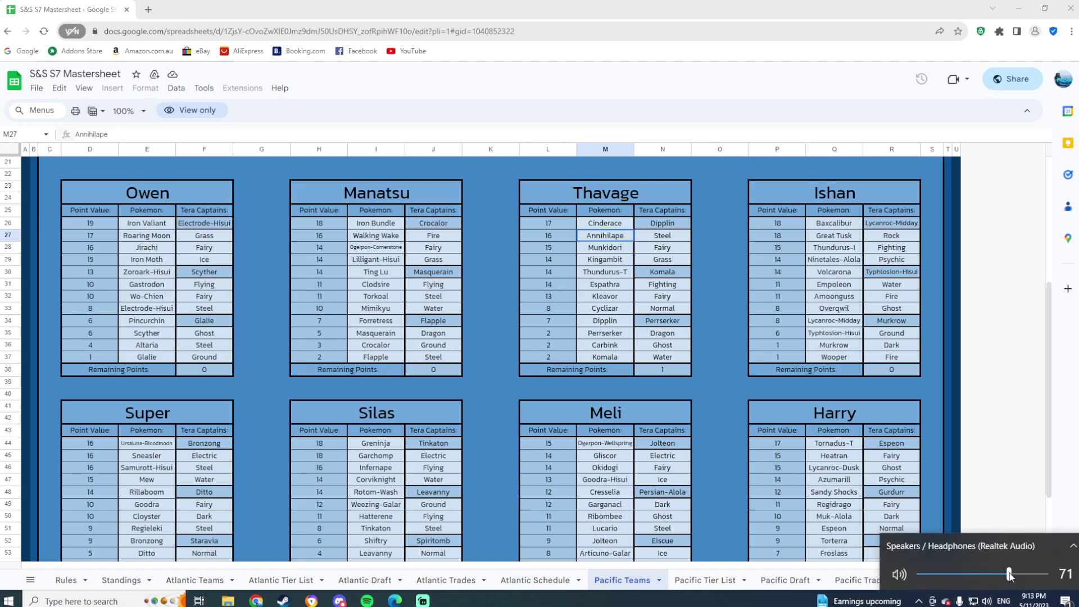
key(Escape)
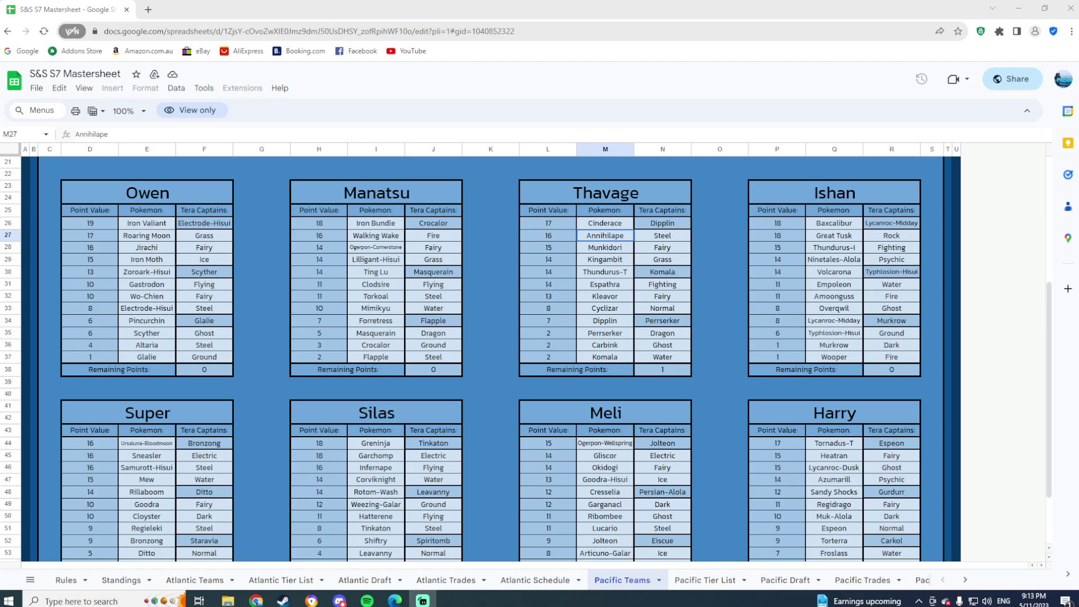
click(987, 601)
click(1018, 577)
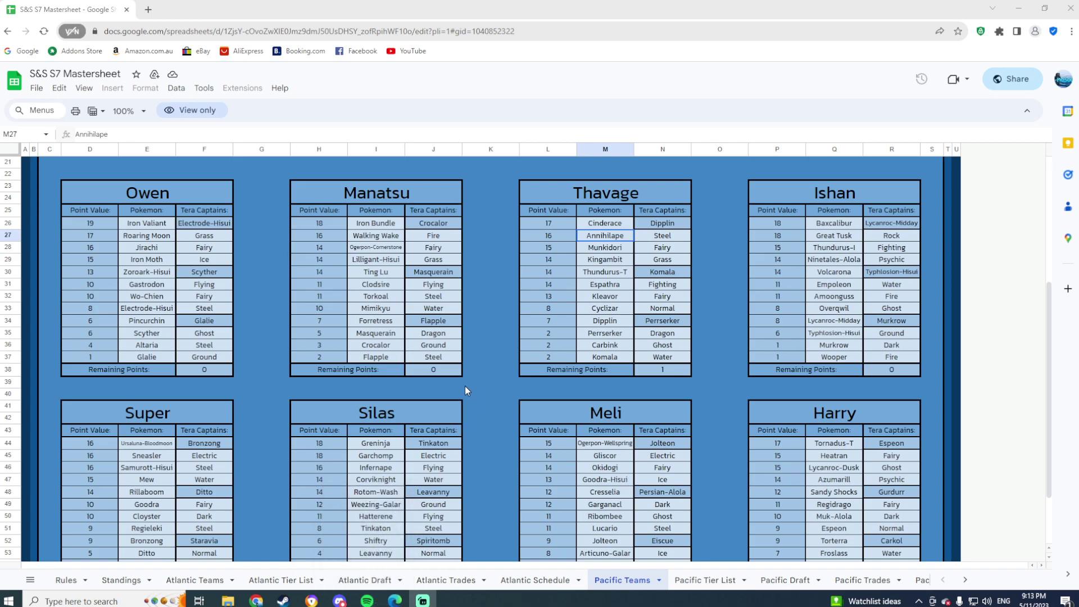
scroll(444, 349, down, 1)
scroll(494, 350, up, 2)
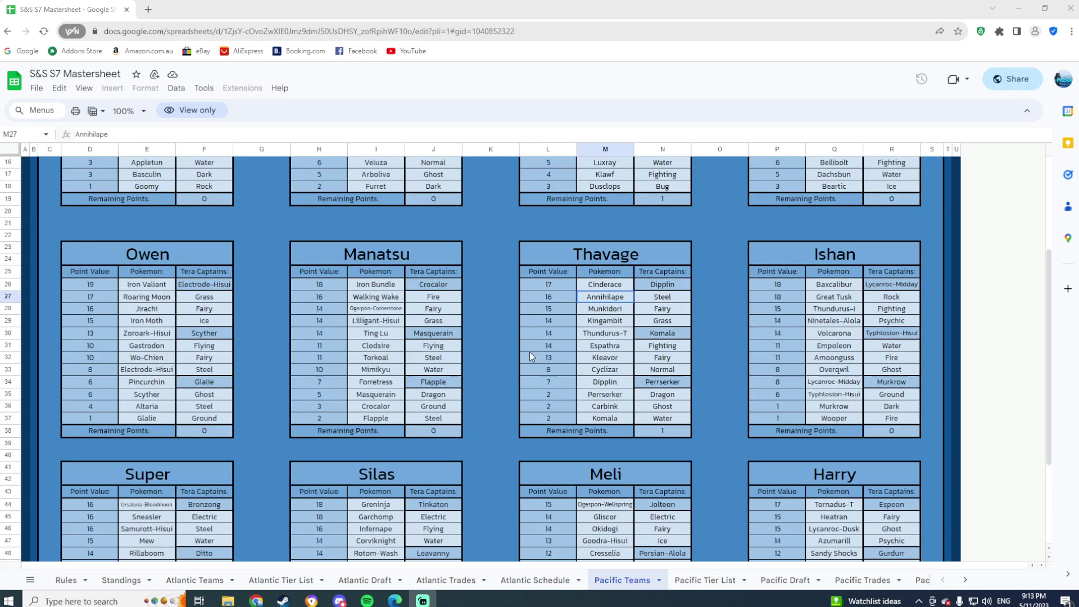
click(612, 309)
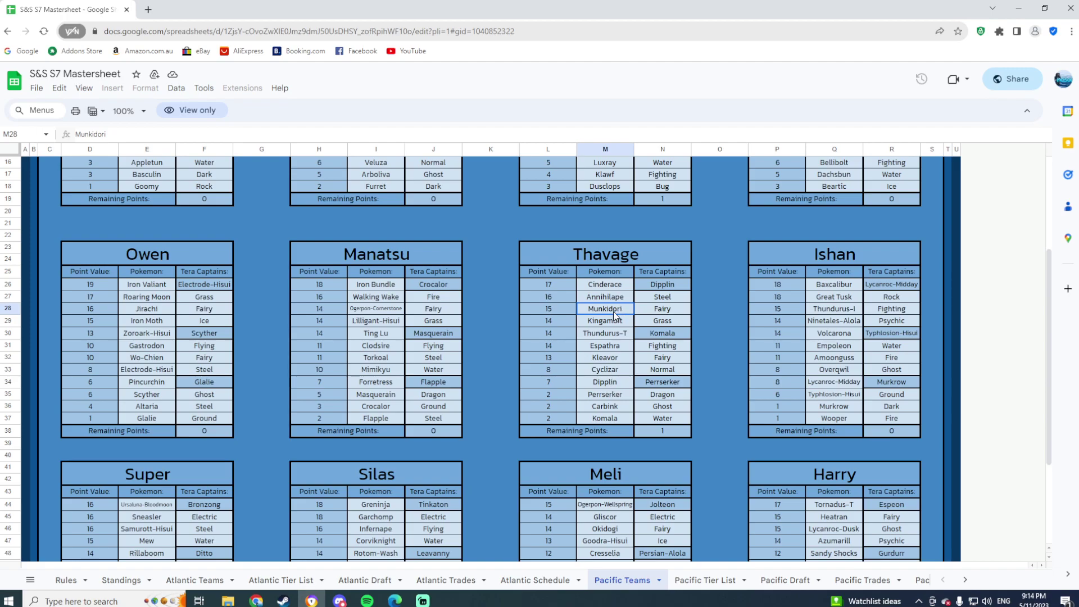
scroll(811, 350, down, 1)
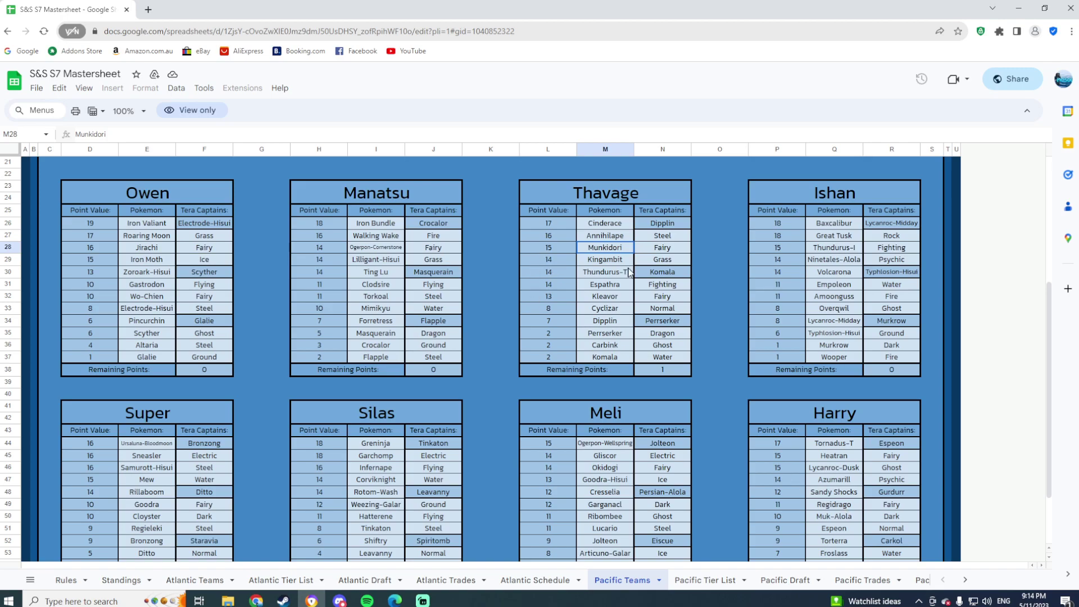
click(606, 261)
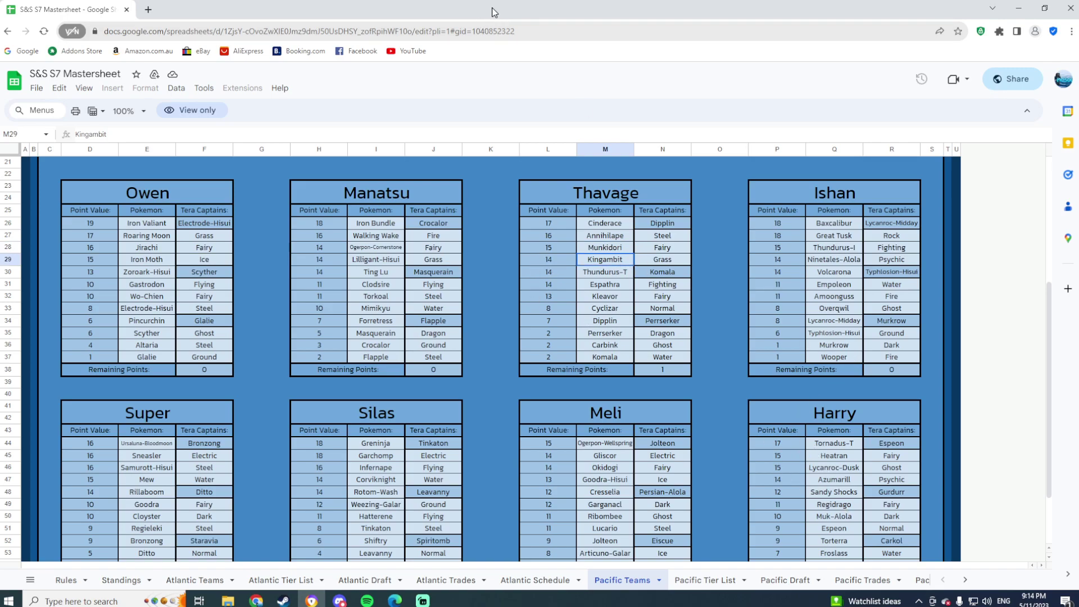
Step: Minimise Chrome to reveal the SNS Week 4 vs Thavage Gen 9 OU team in Teambuilder
key(super+Down)
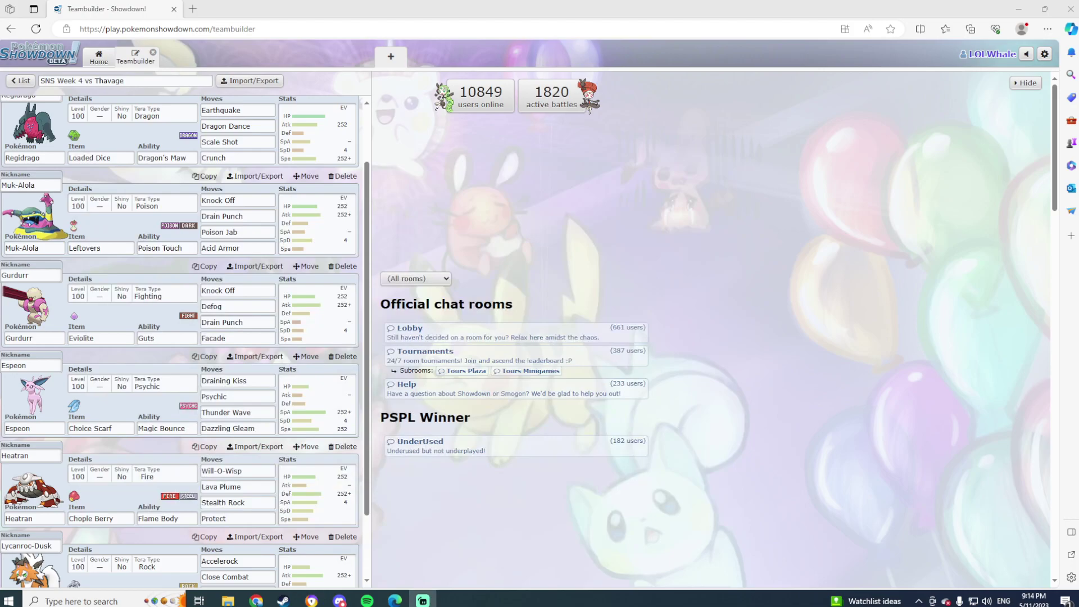
scroll(236, 200, up, 2)
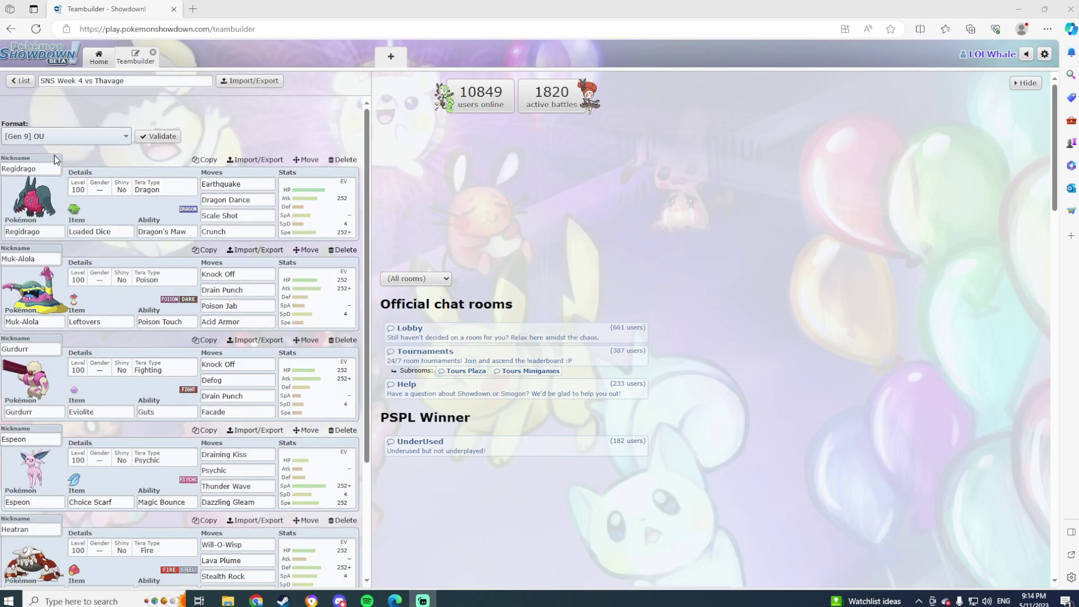
Step: Open Regidrago's set, browse alternatives to Crunch, and show its EV spread and nature
click(49, 232)
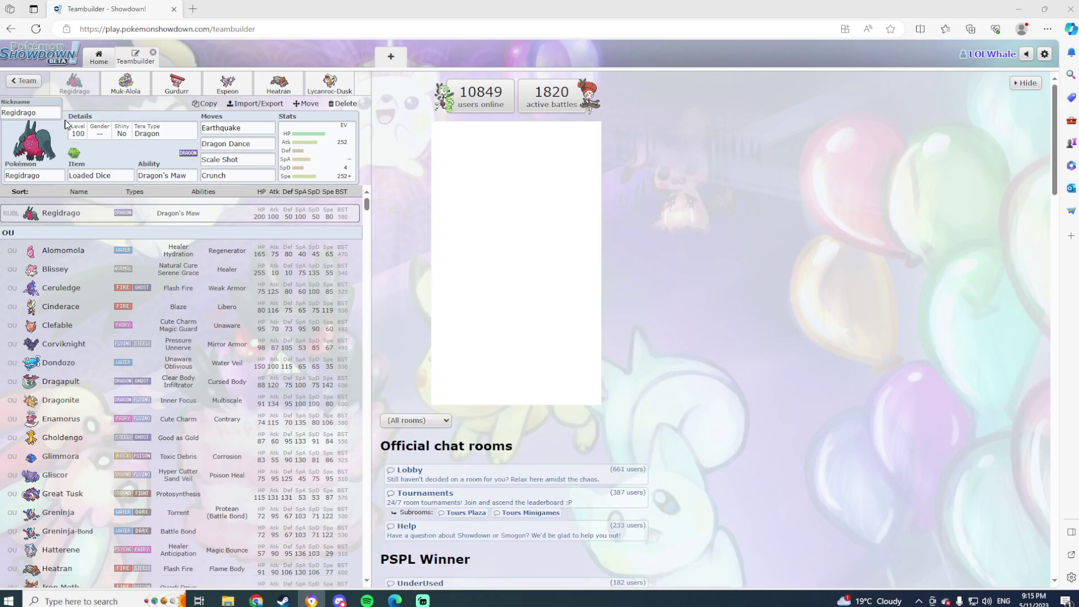
click(252, 172)
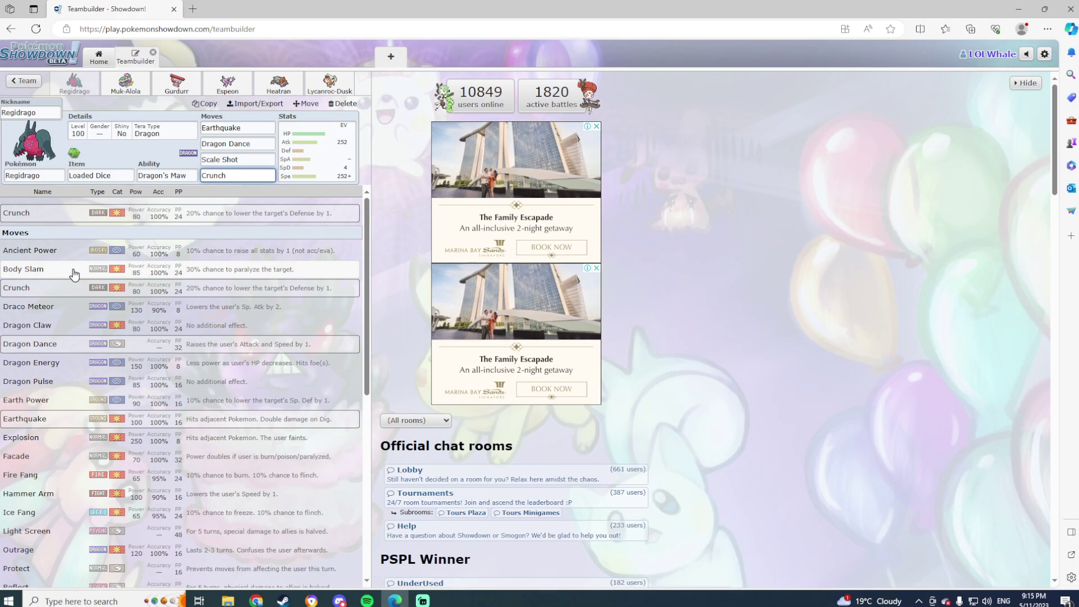
scroll(49, 493, down, 2)
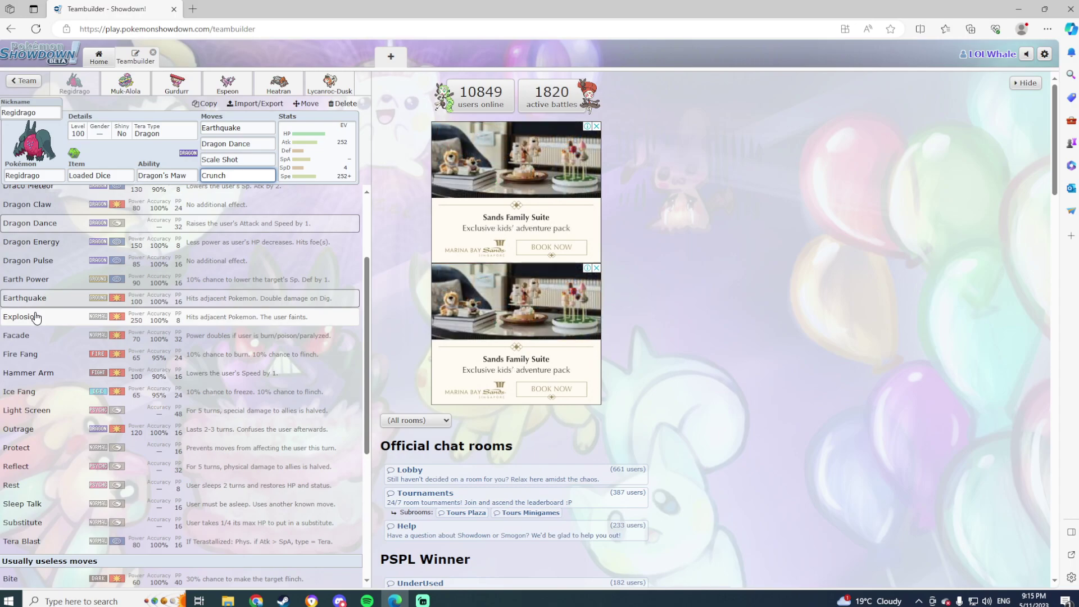
click(115, 144)
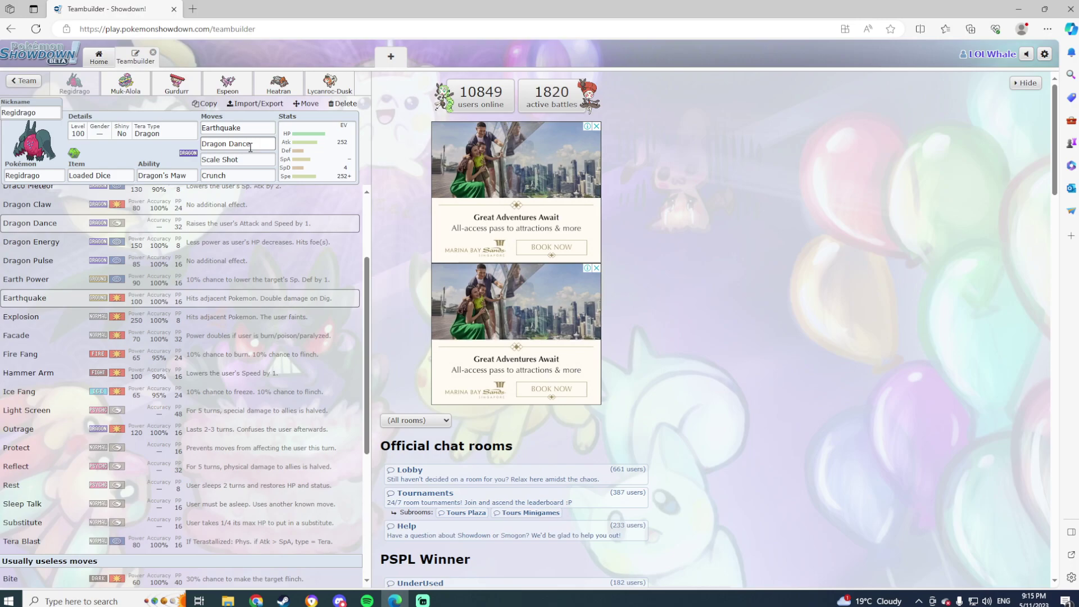
click(308, 161)
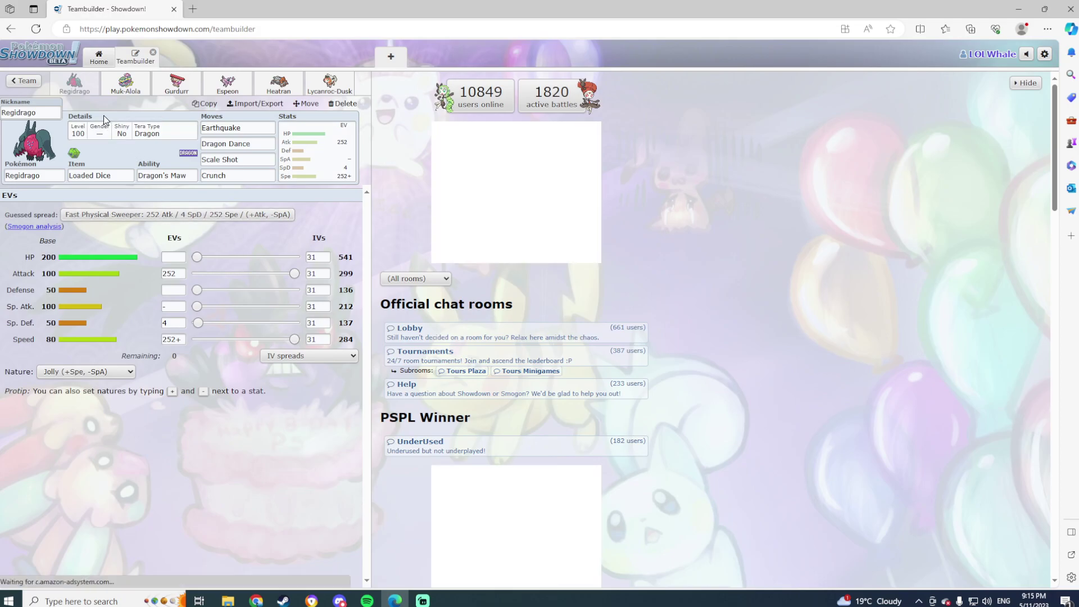
Step: Scroll through the learnable moves for Regidrago's Crunch slot again
click(232, 175)
scroll(62, 307, down, 5)
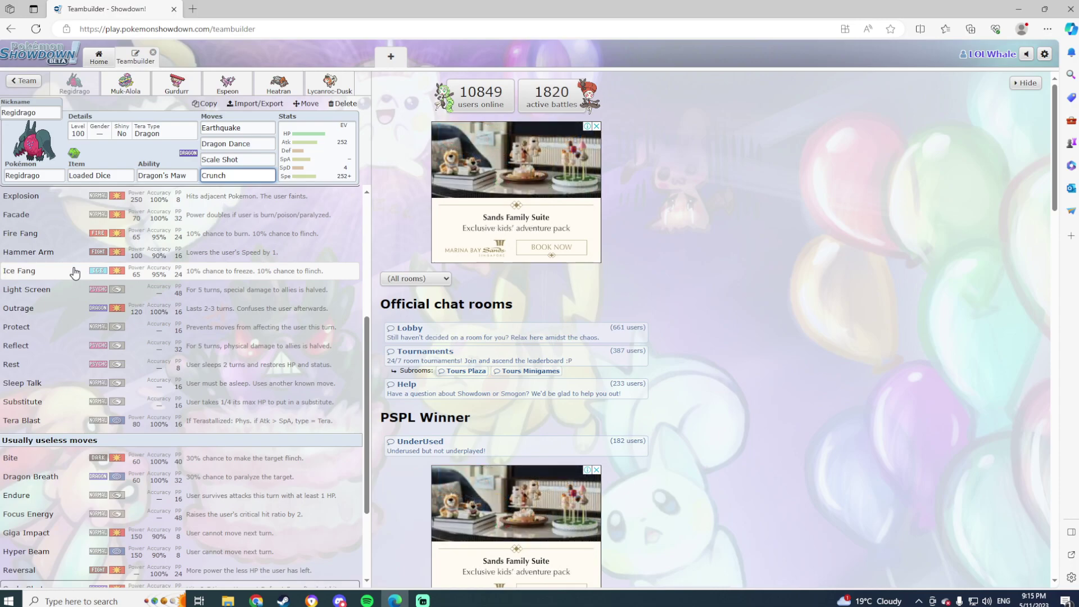
scroll(75, 274, up, 3)
scroll(74, 273, up, 3)
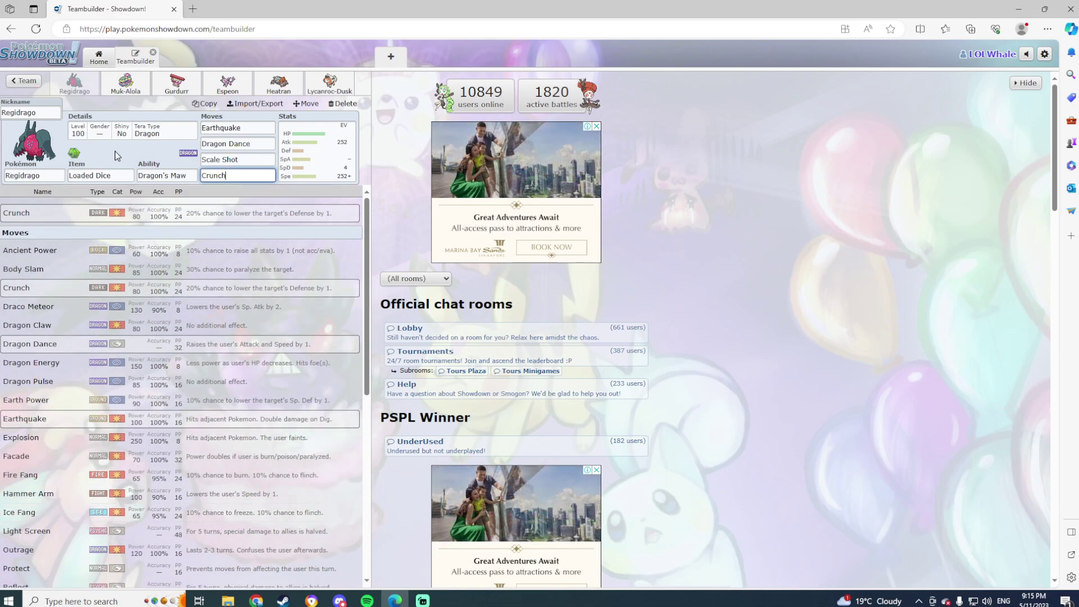
scroll(125, 322, down, 4)
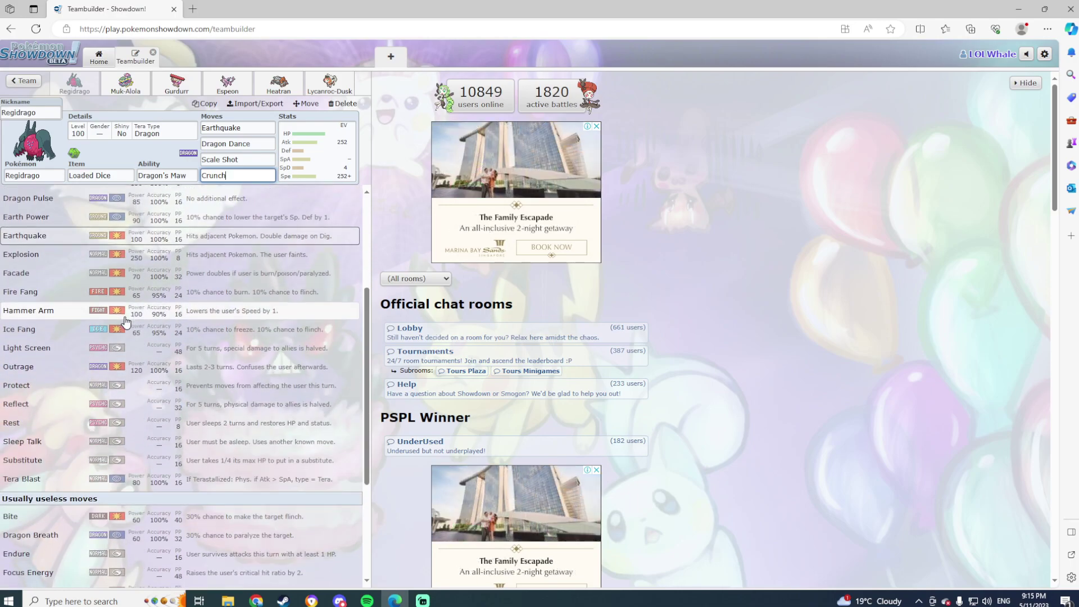
scroll(124, 322, down, 4)
scroll(125, 322, up, 7)
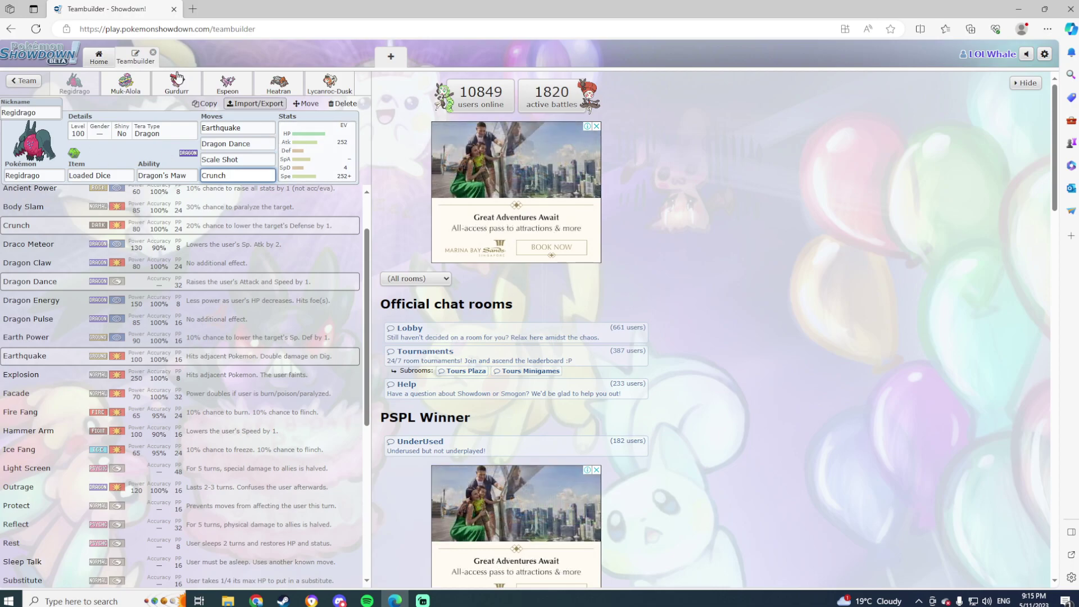
Step: Go back from Regidrago's set to the full six-Pokémon team overview
click(26, 81)
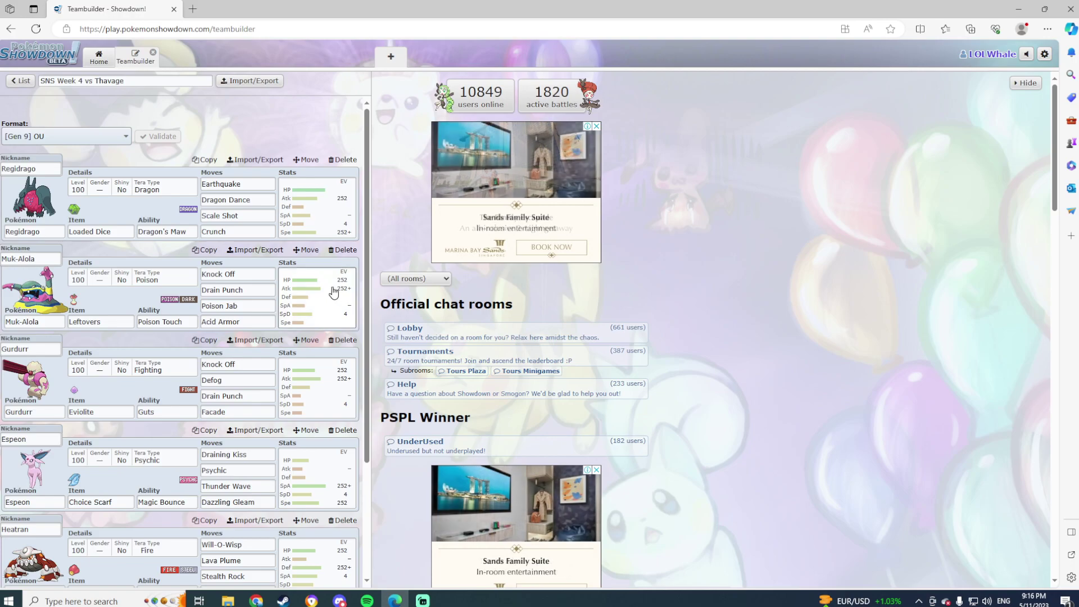
click(298, 308)
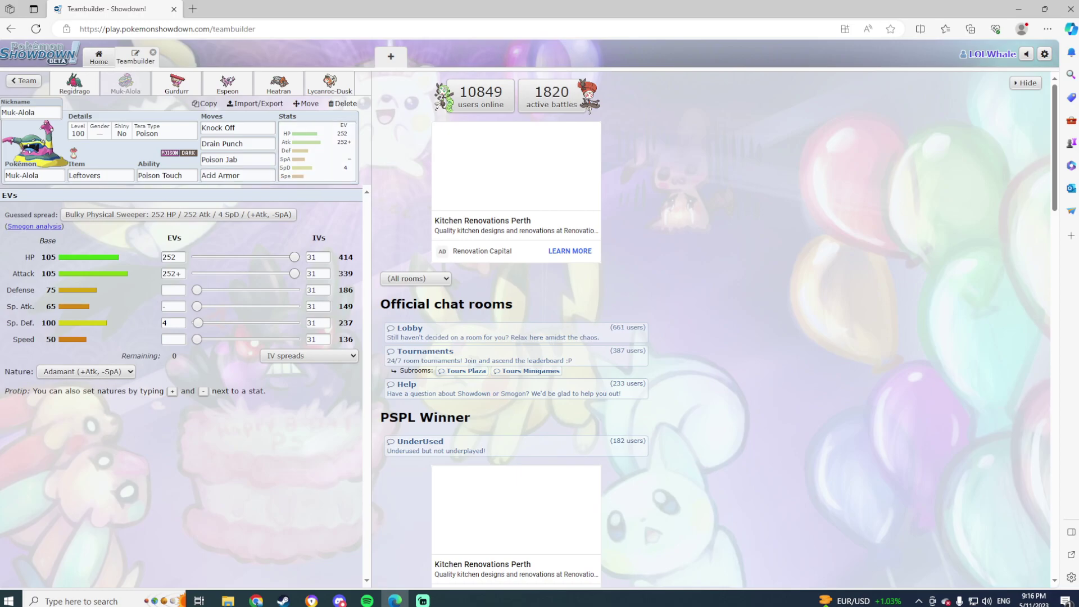
click(256, 158)
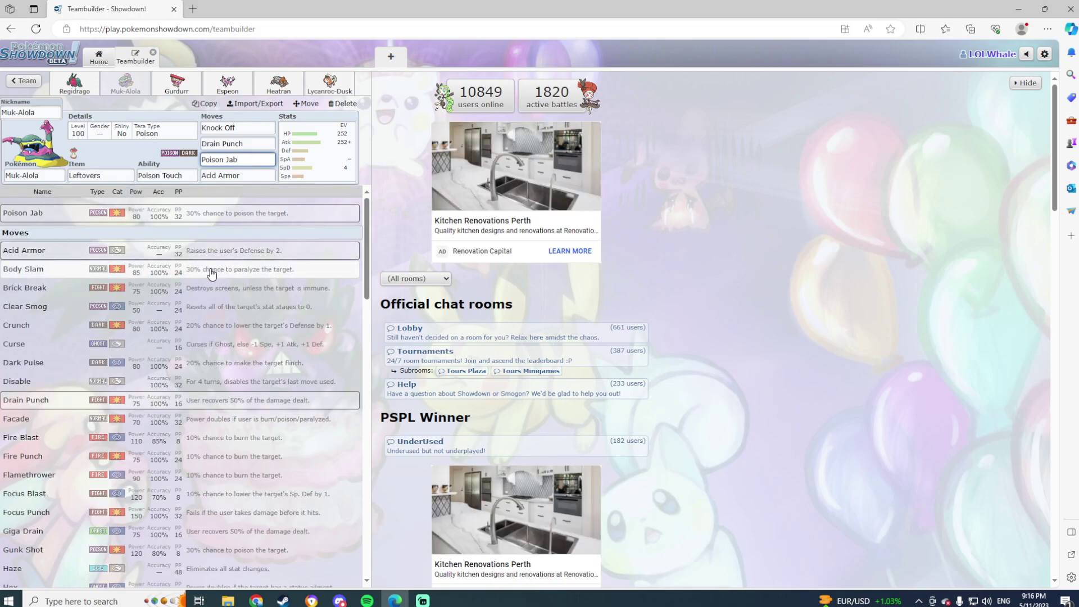
scroll(211, 275, down, 3)
scroll(212, 275, down, 3)
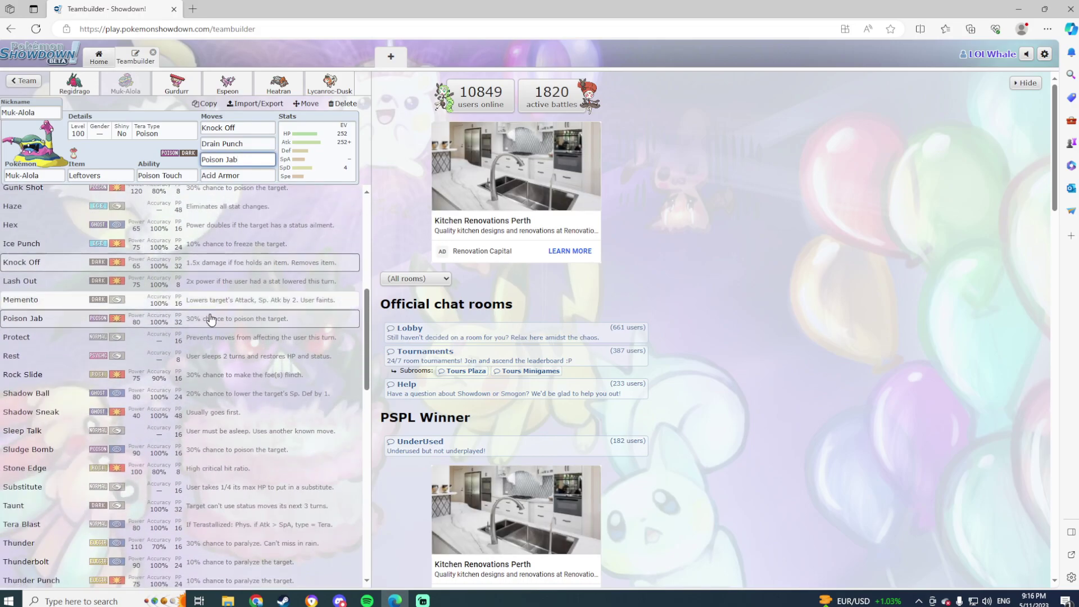
scroll(162, 436, down, 1)
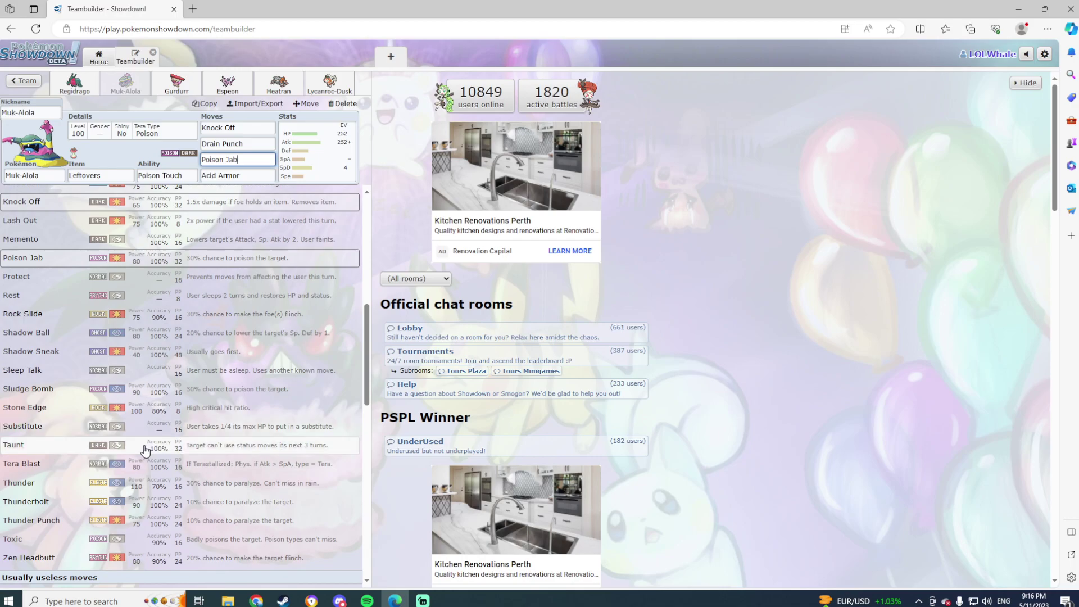
scroll(144, 449, down, 5)
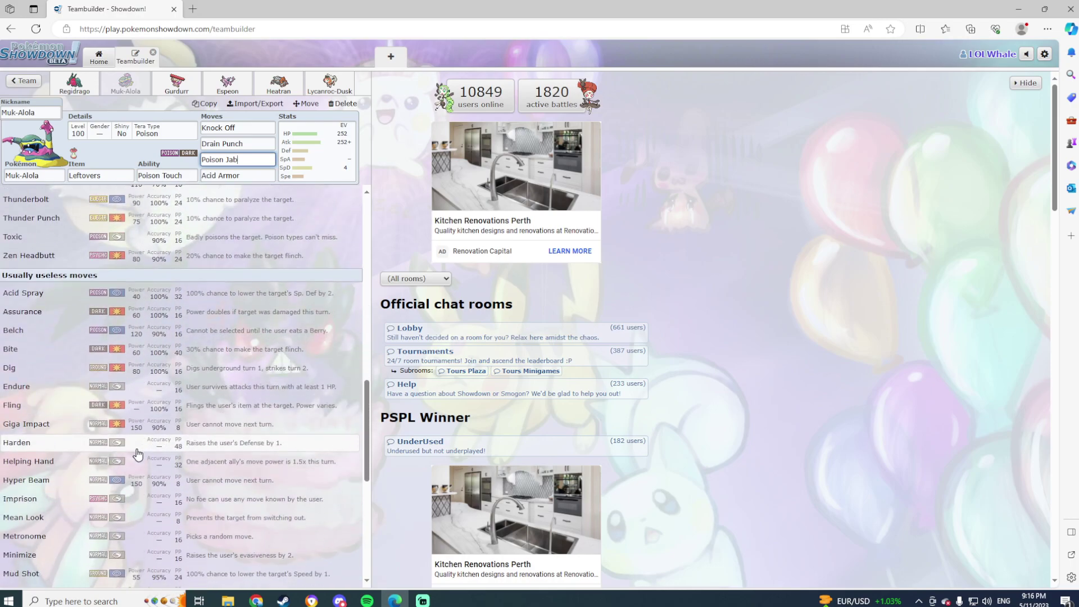
scroll(152, 344, up, 7)
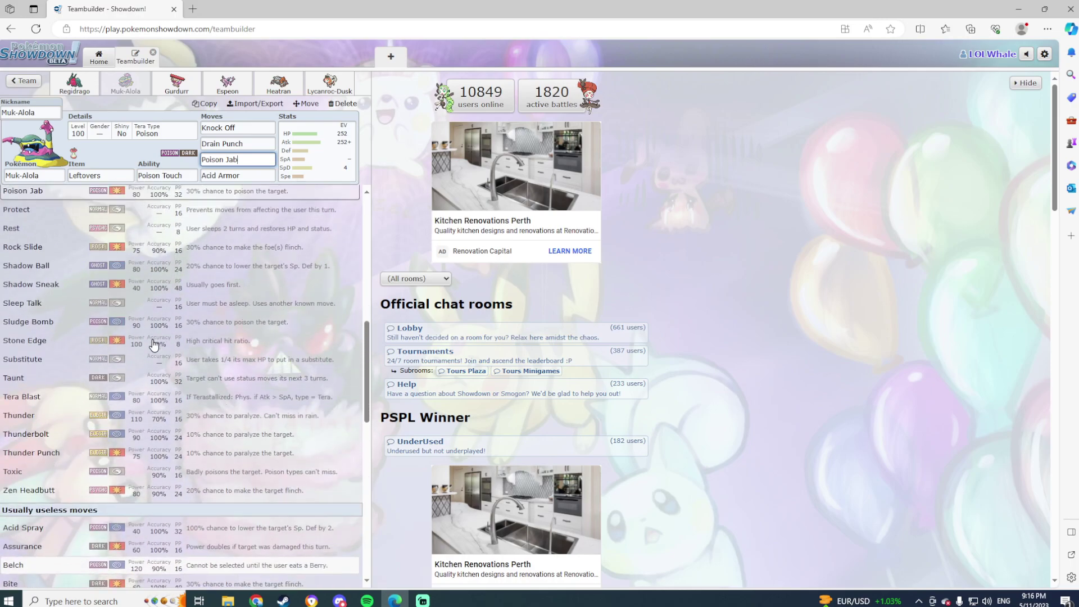
scroll(153, 340, up, 3)
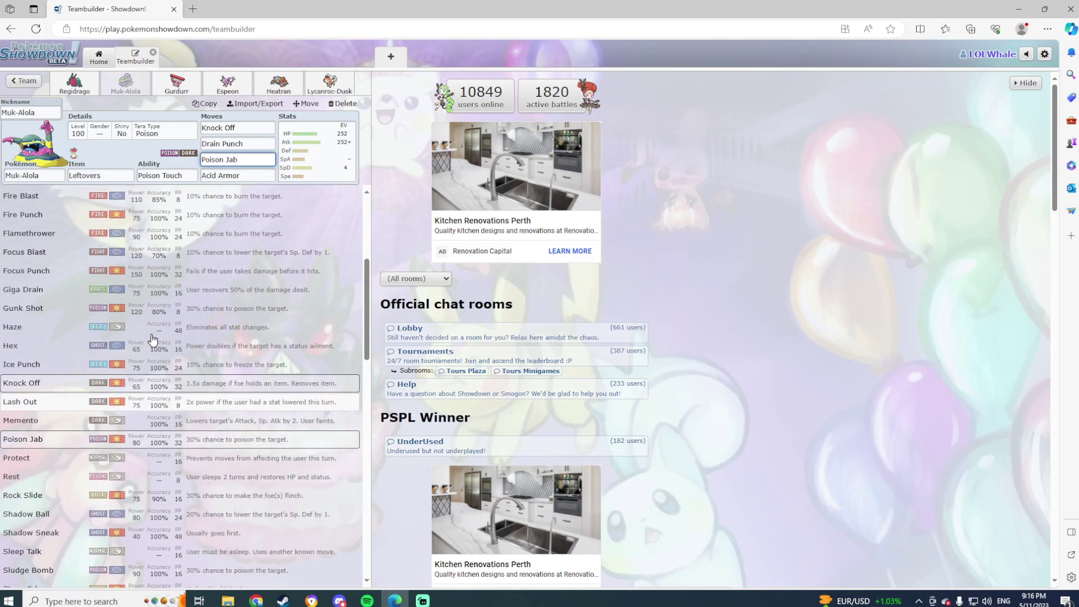
scroll(128, 349, up, 2)
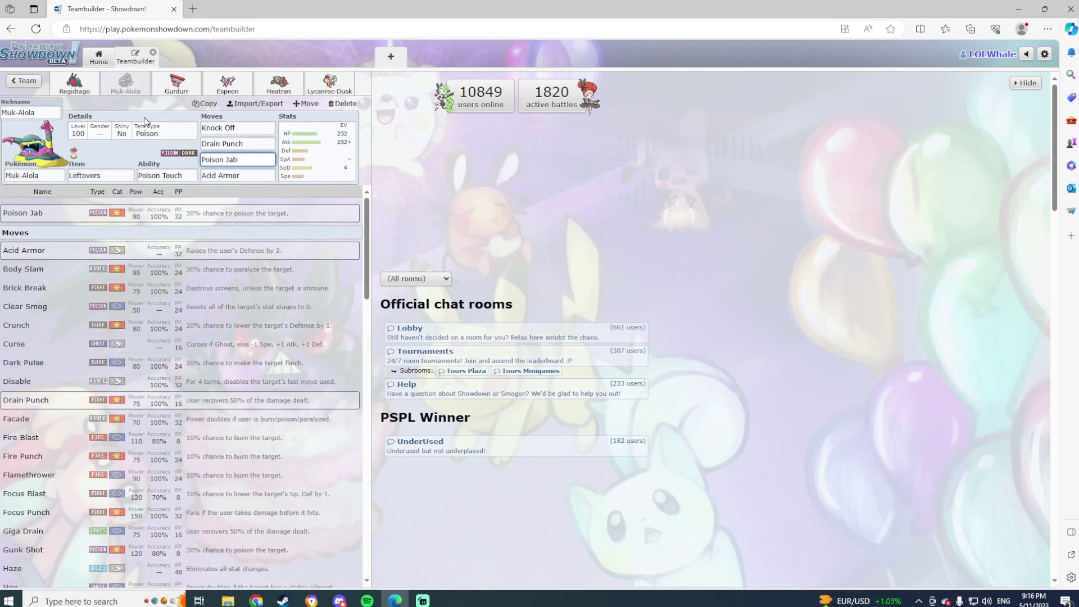
Step: Leave Muk-Alola's editor and scroll the team list down to Lycanroc-Dusk
click(16, 83)
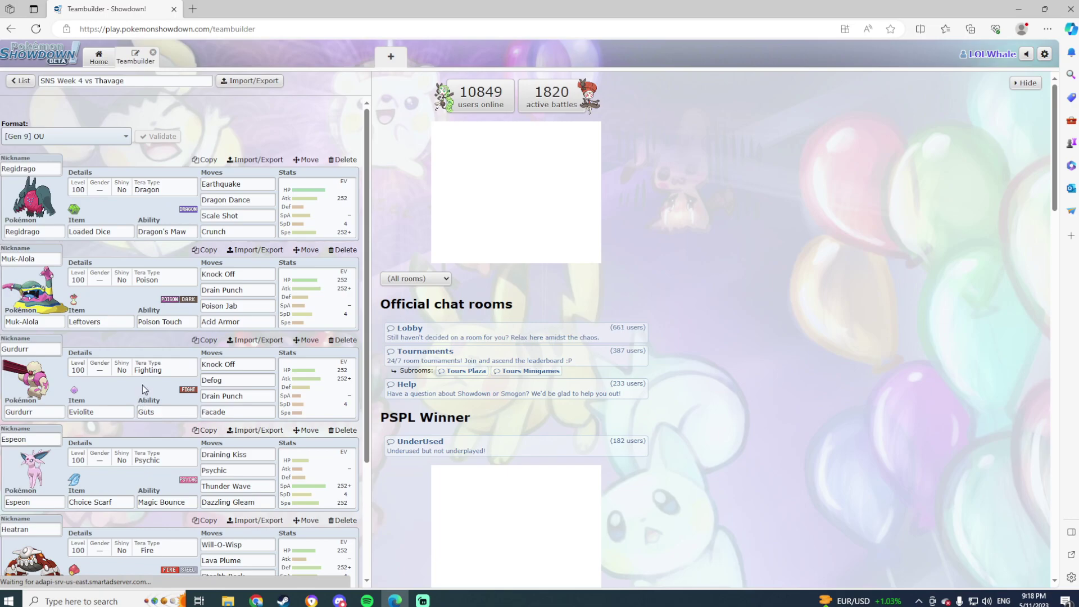
scroll(140, 390, down, 1)
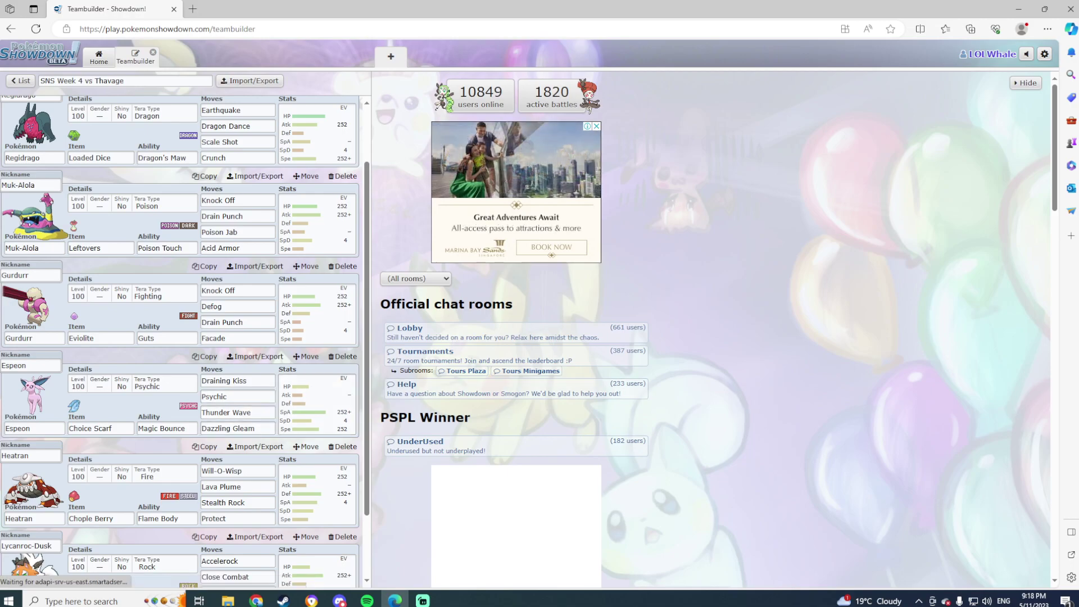
Step: Open Espeon's Choice Scarf set with its Modest 252 SpA / 4 SpD / 252 Spe EVs
click(329, 400)
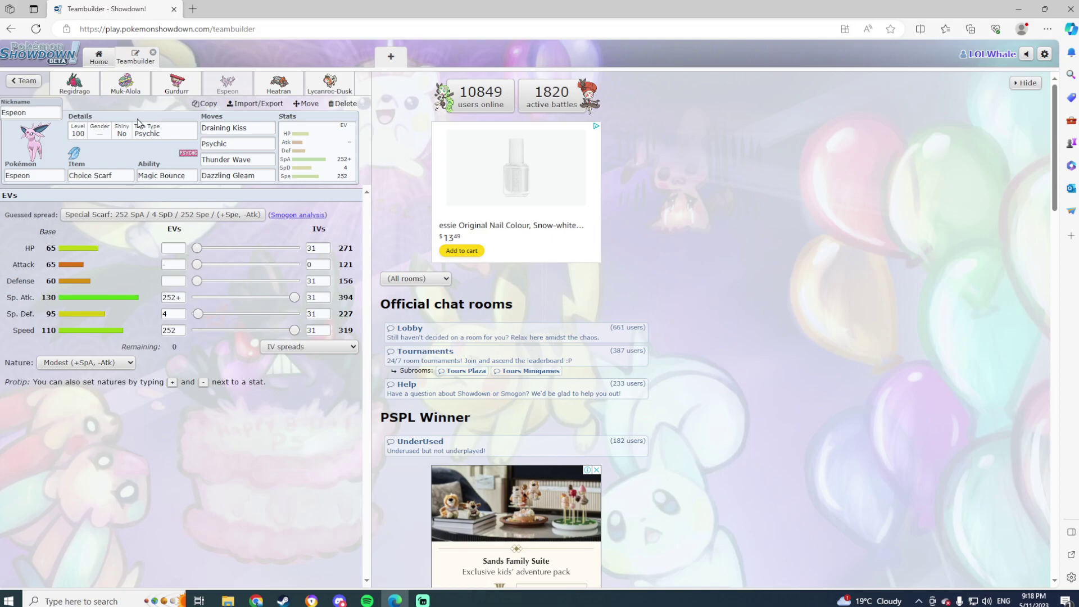
key(alt+Tab)
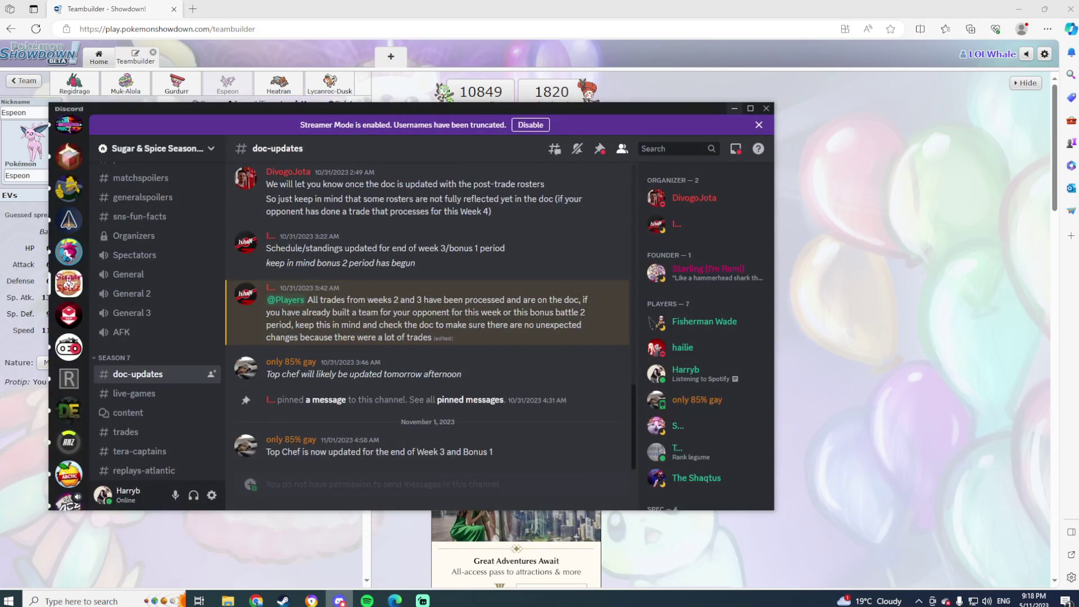
drag(562, 105, 1078, 185)
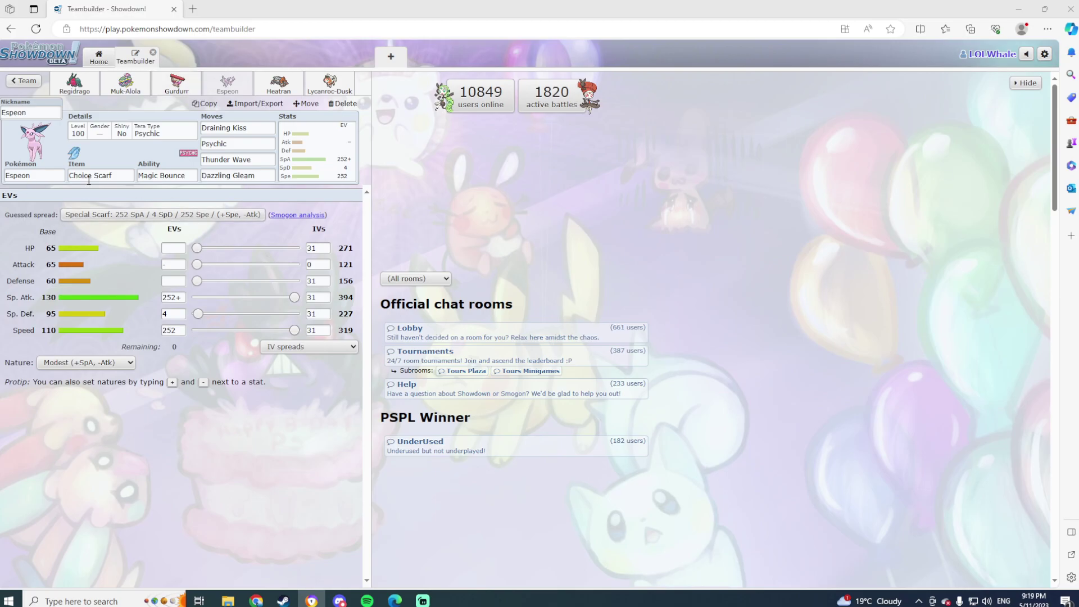
Step: Open Heatran's set and review Will-O-Wisp, Lava Plume, Stealth Rock, Protect and its ability options
click(287, 75)
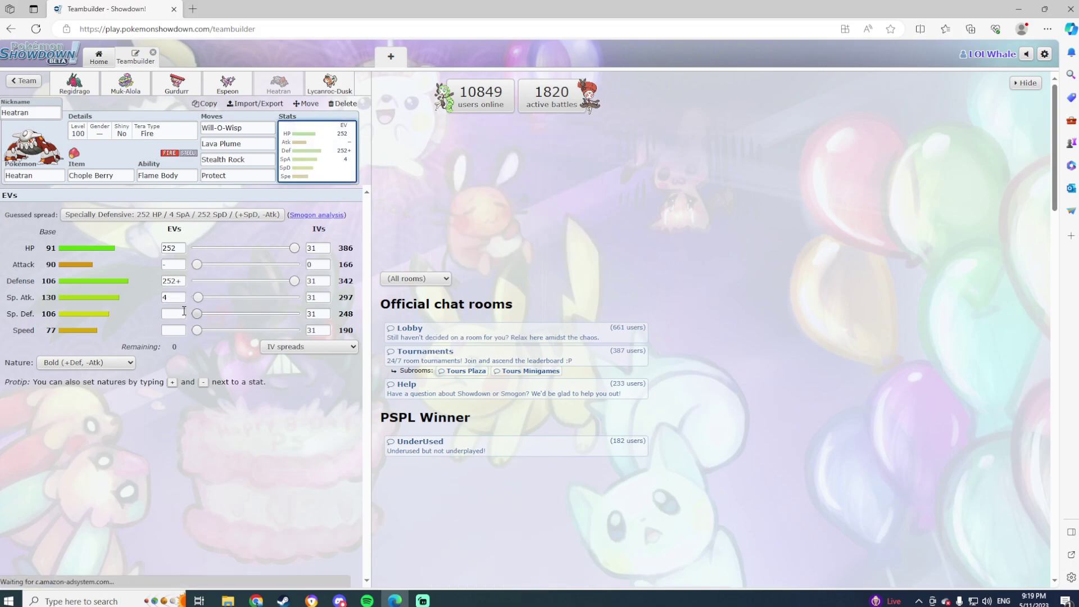
click(270, 129)
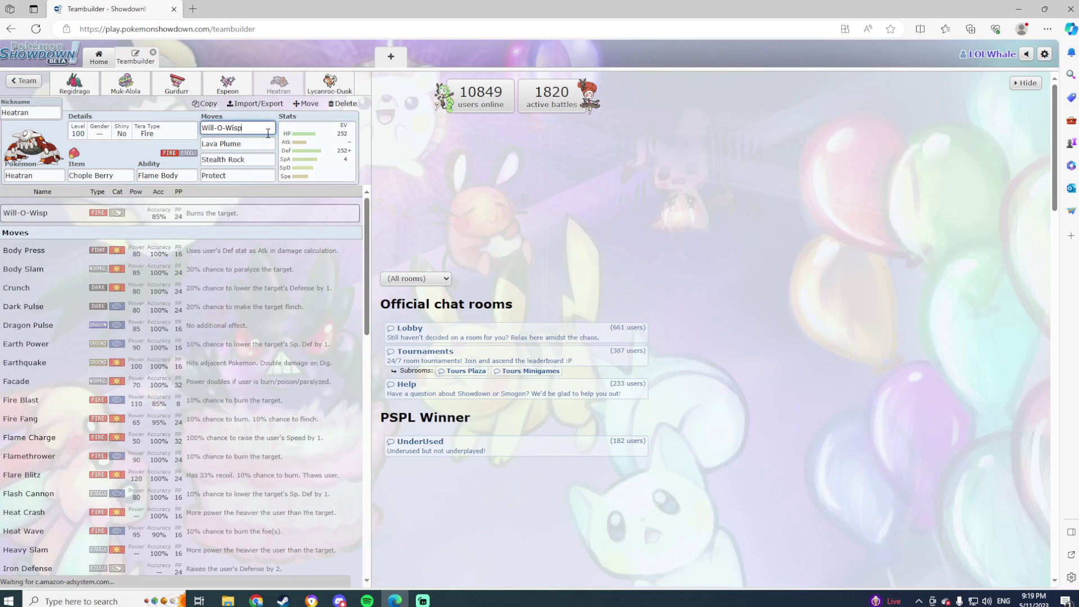
click(262, 145)
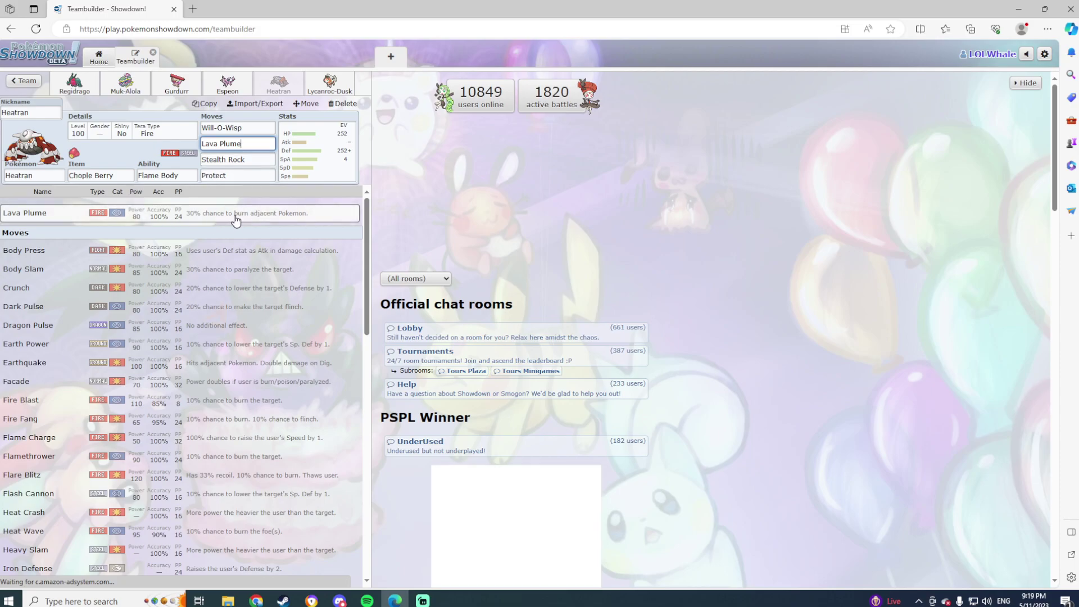
click(186, 176)
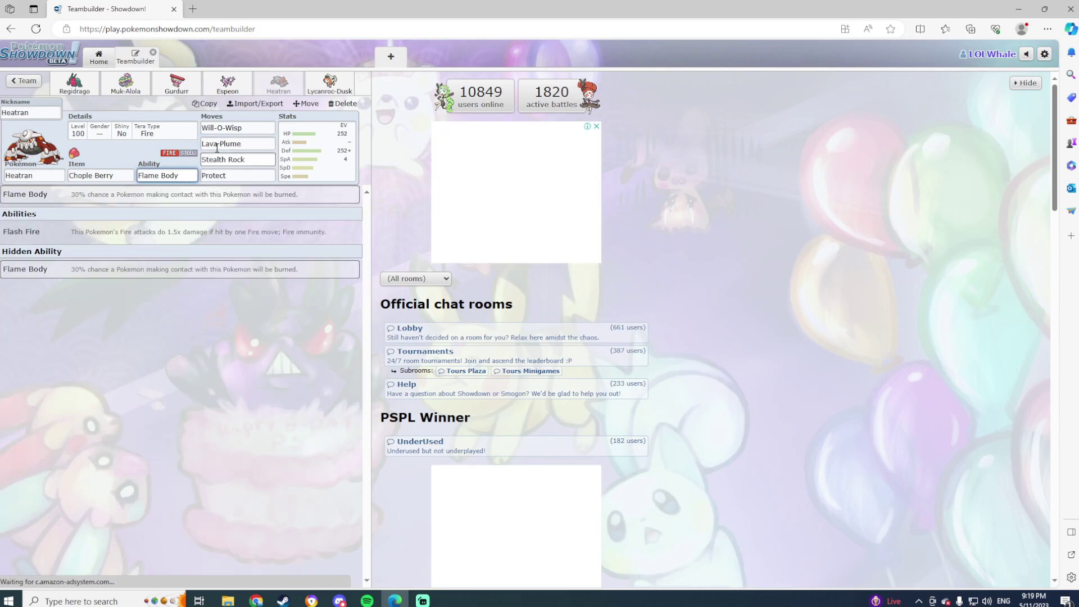
key(Tab)
click(249, 145)
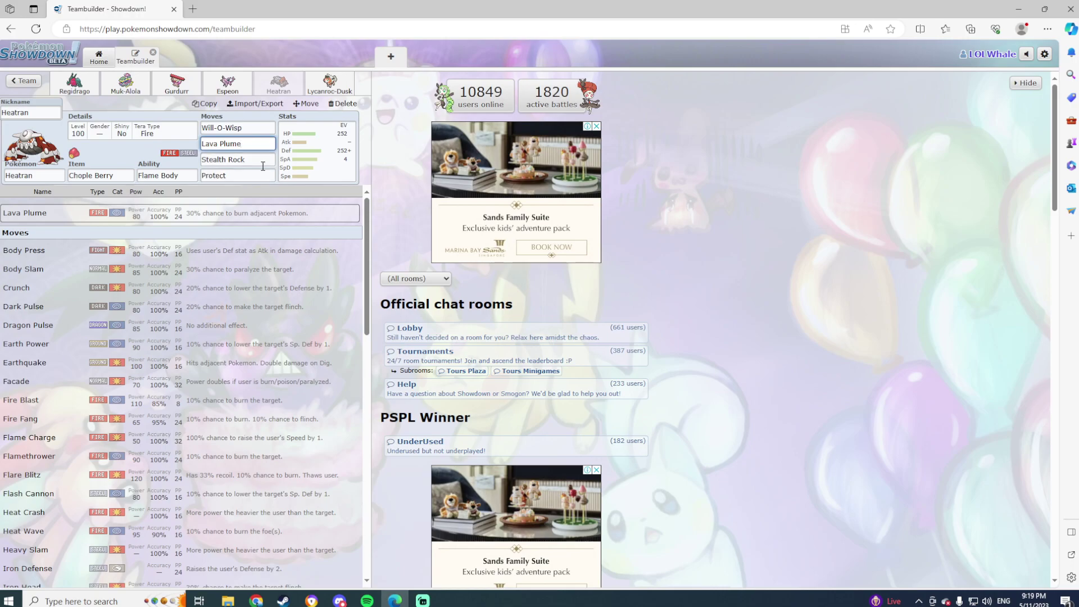
click(258, 161)
click(259, 177)
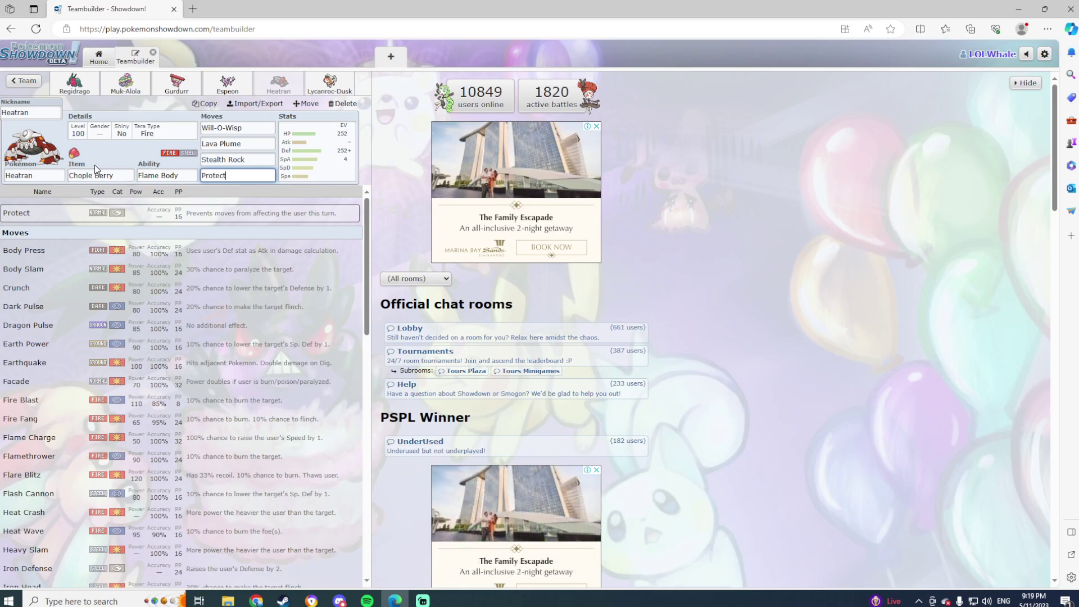
click(96, 152)
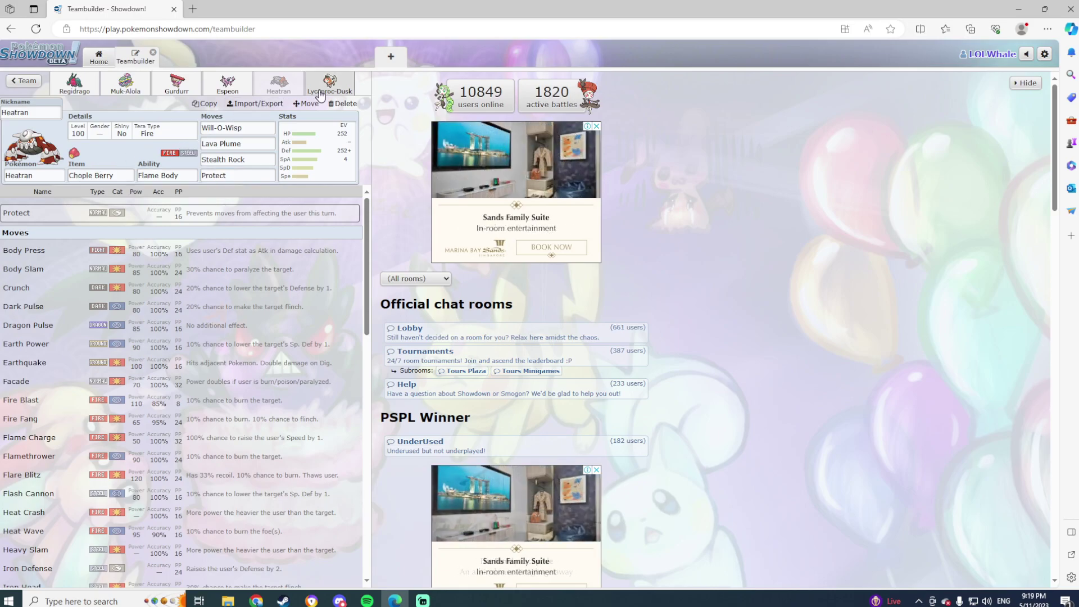
Step: Review Lycanroc-Dusk's moves and Adamant 252 Atk / 252 Spe spread, then Heatran's Bold EVs
click(320, 95)
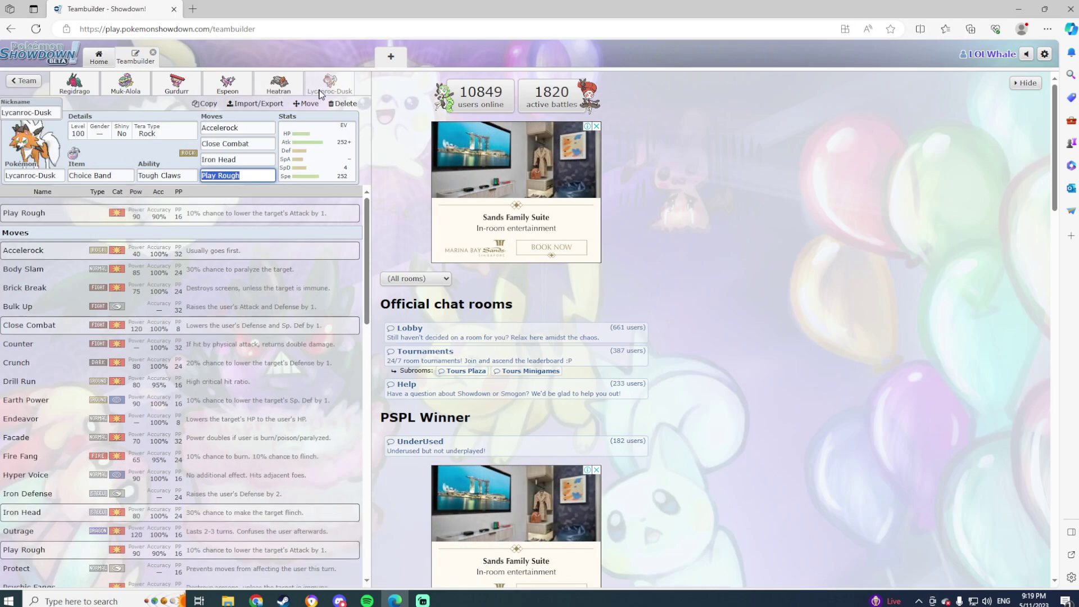
click(112, 152)
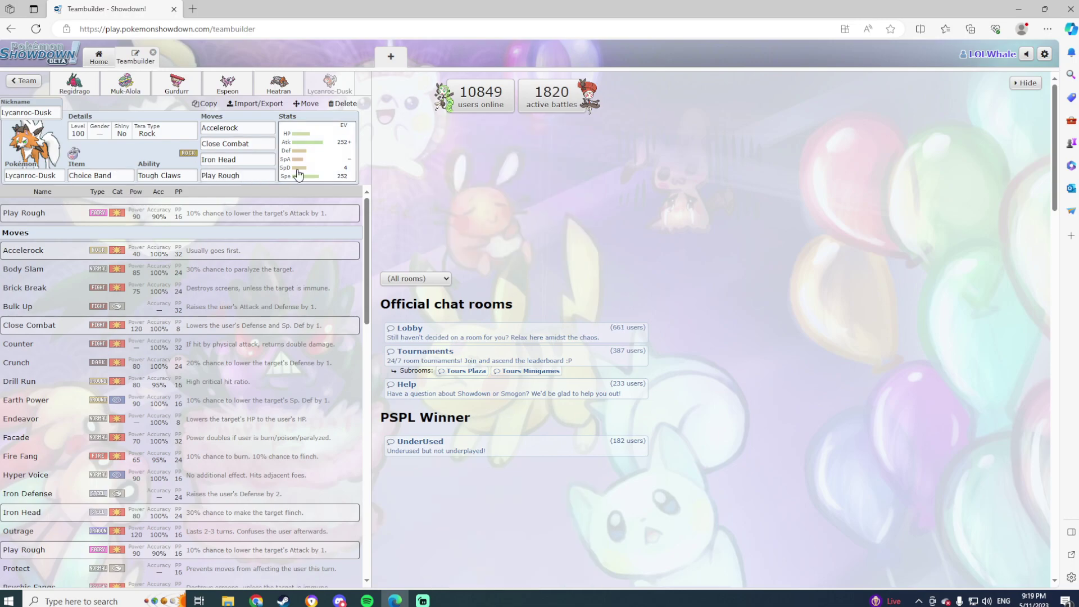
click(258, 159)
click(258, 143)
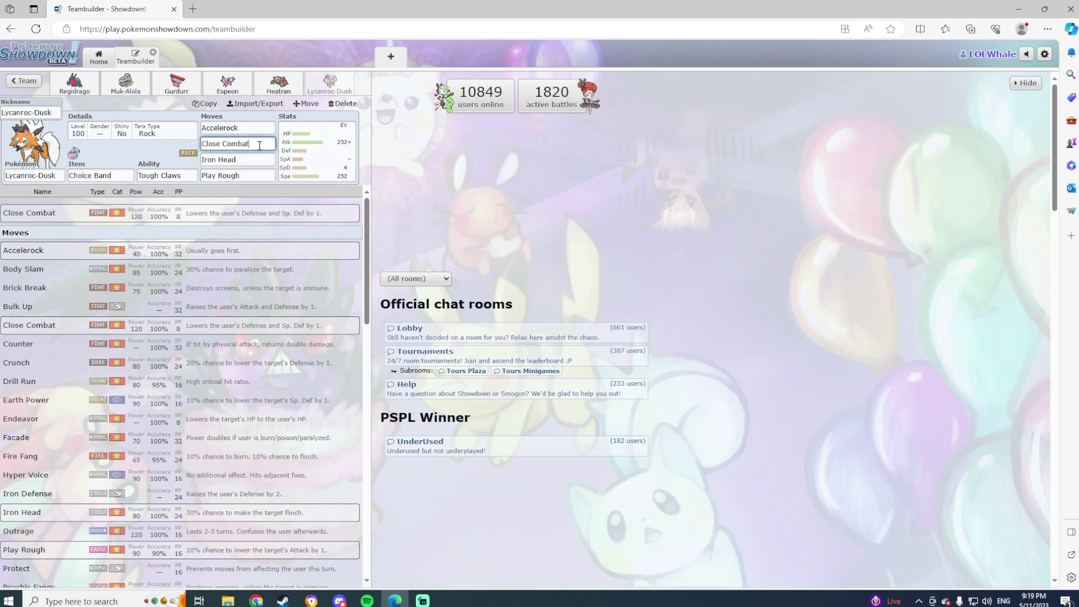
click(258, 128)
click(139, 146)
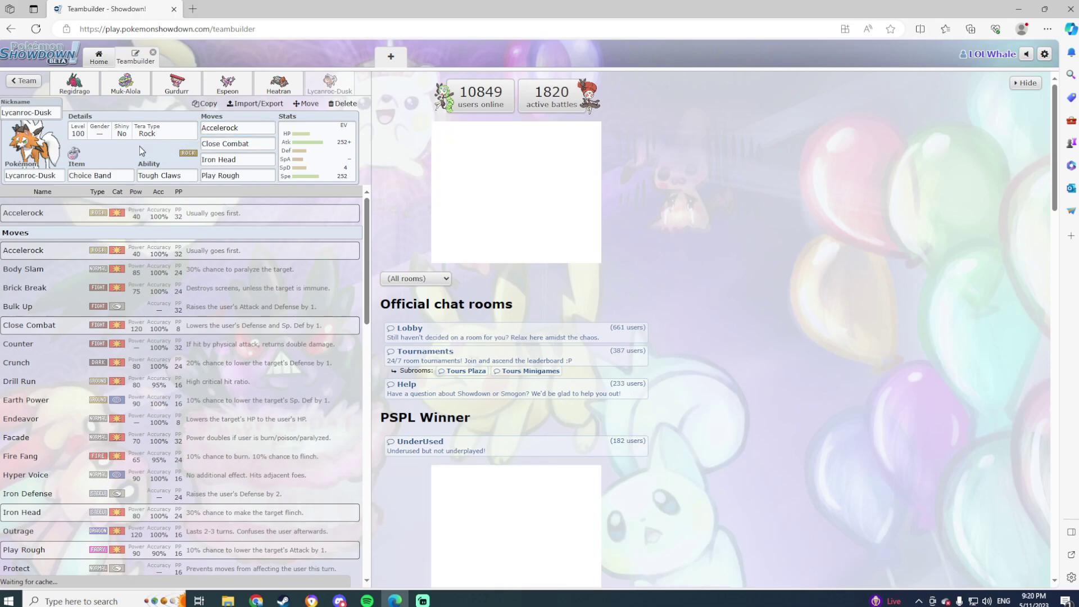
click(298, 149)
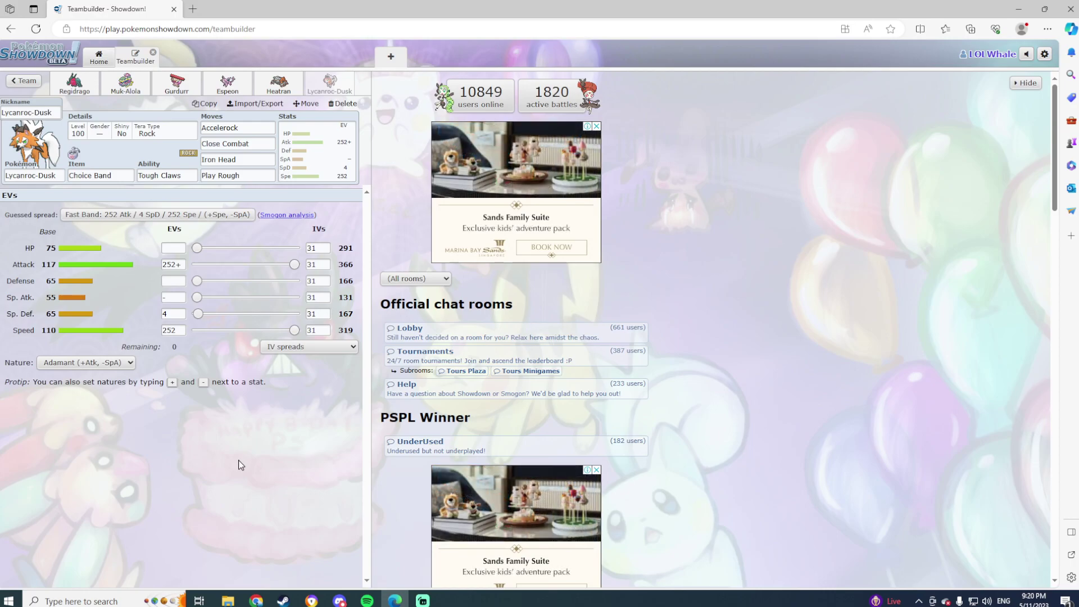
click(279, 84)
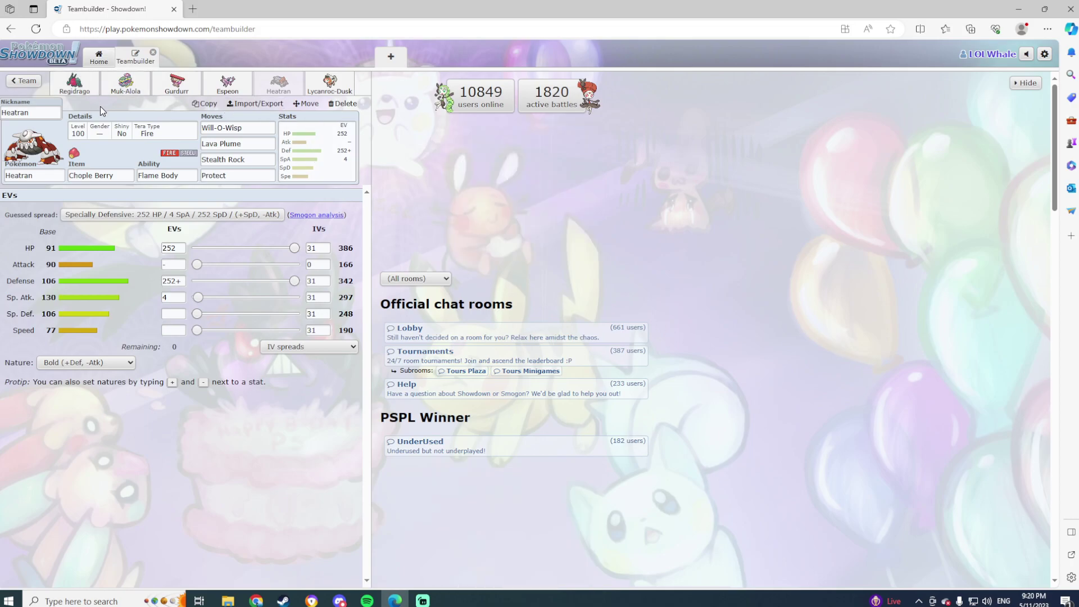
Step: View Muk-Alola's and Regidrago's sets, then return to the SNS Week 4 vs Thavage overview
click(118, 88)
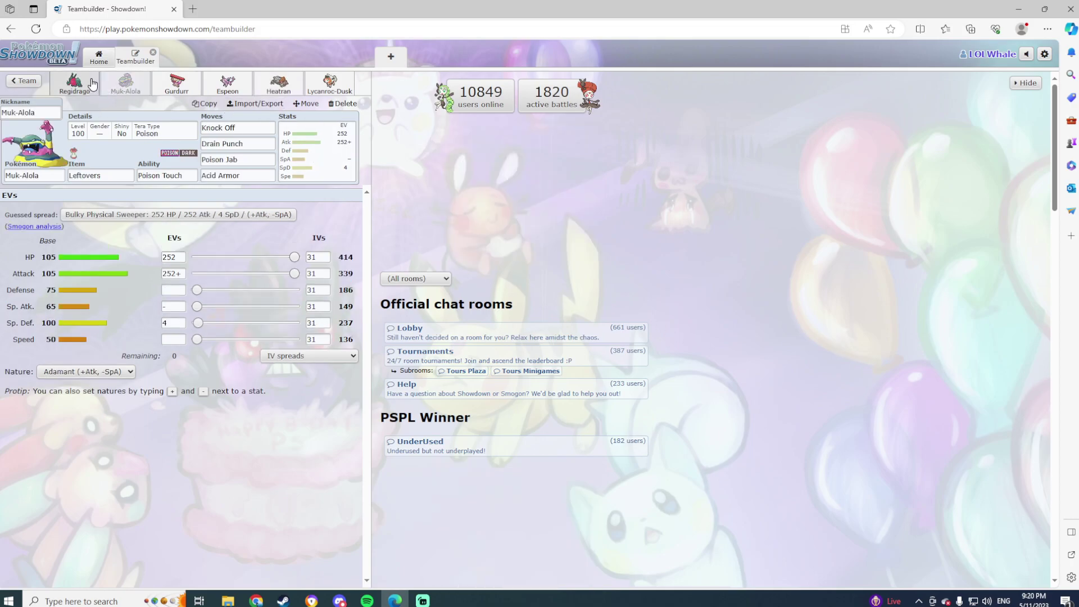
click(71, 89)
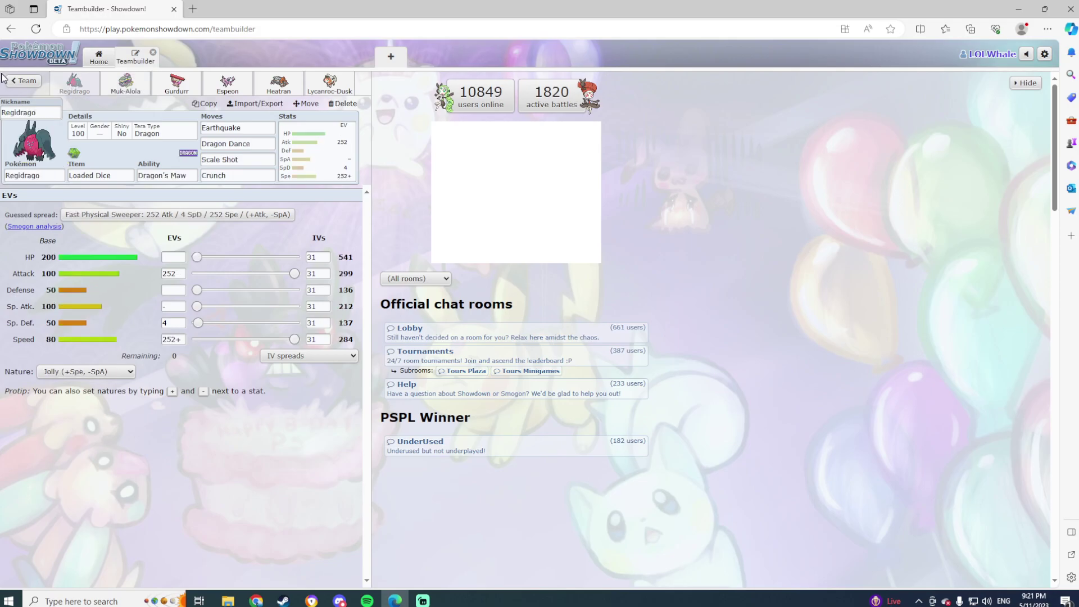
click(13, 81)
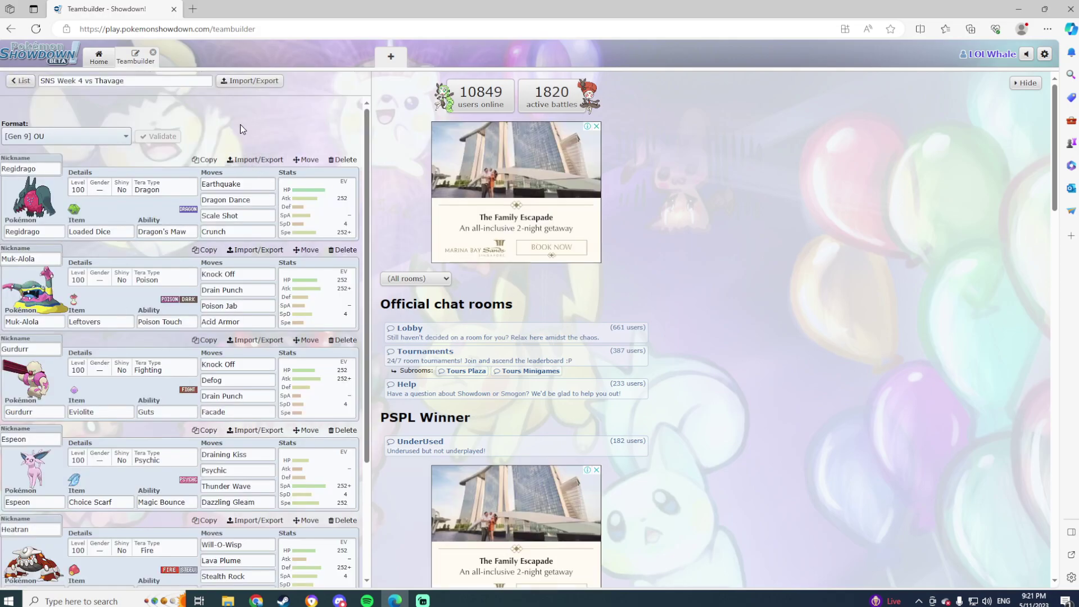